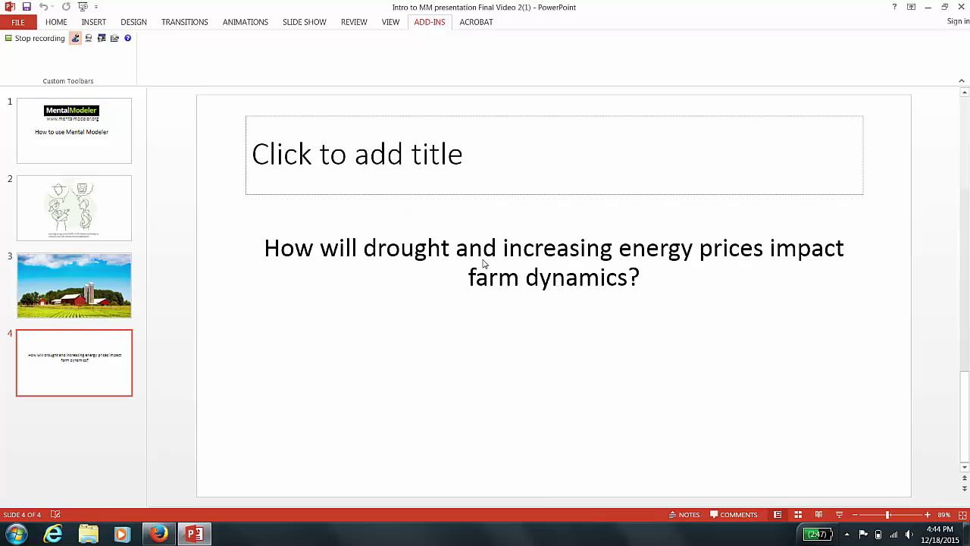
Switch from Gmail to the Mental Modeler tab in Firefox
click(159, 534)
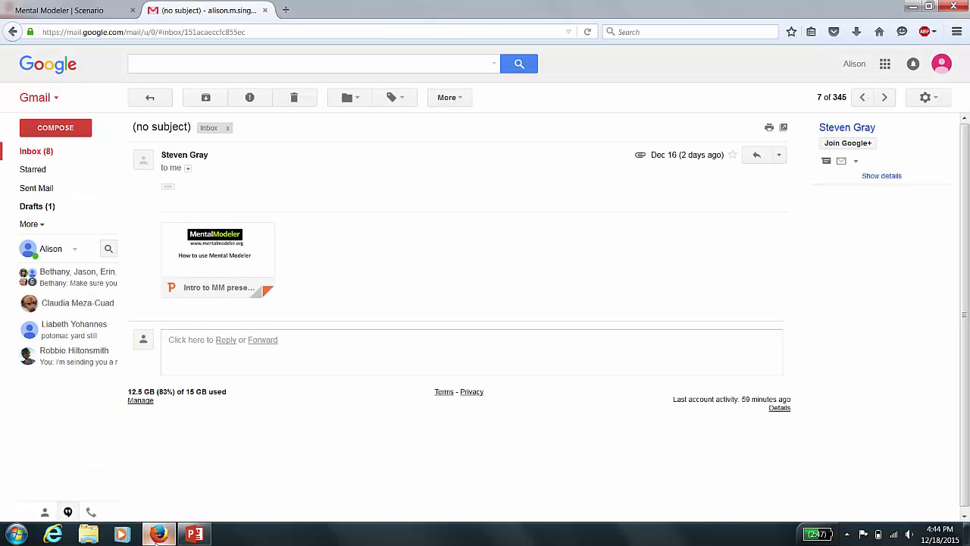
click(113, 9)
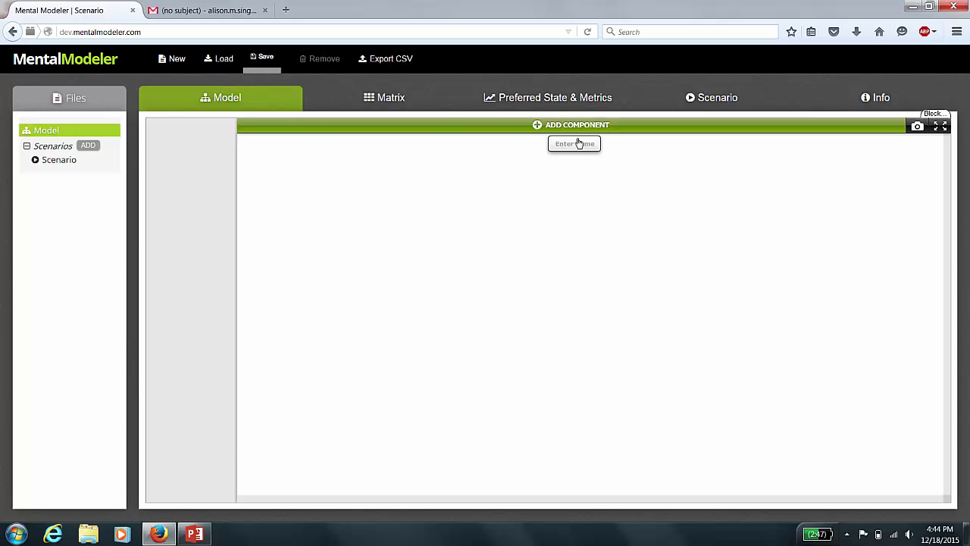
Add two components named Crops and Income, Income below Crops
drag(578, 128, 536, 250)
text(Crops)
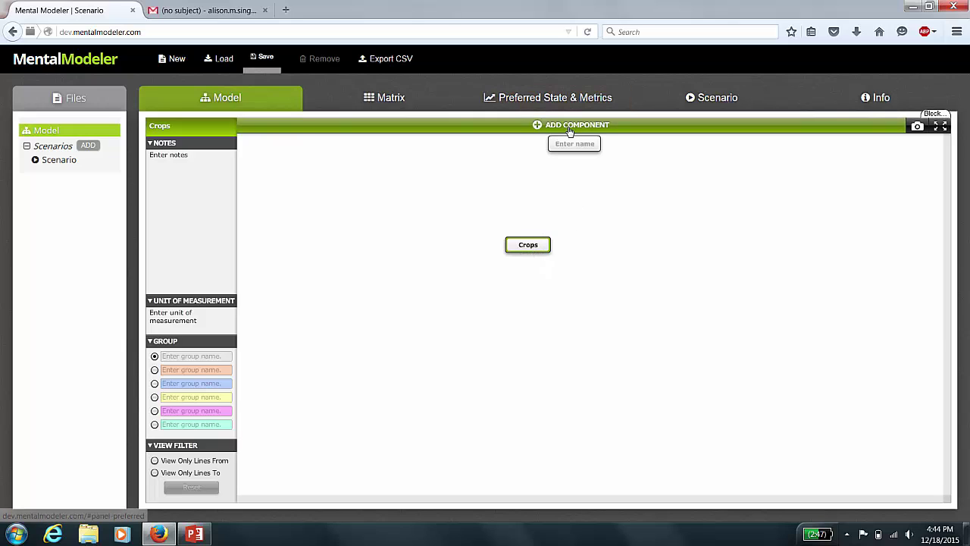
drag(570, 132, 542, 315)
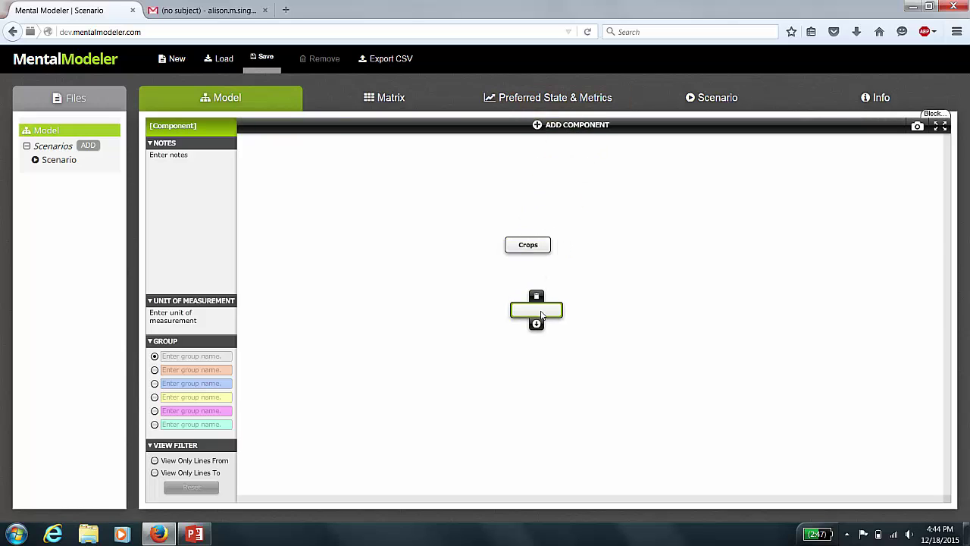
text(Income)
Move Crops up-left and relabel Income as Farmer Income
mouse_move(540, 251)
drag(540, 251, 487, 233)
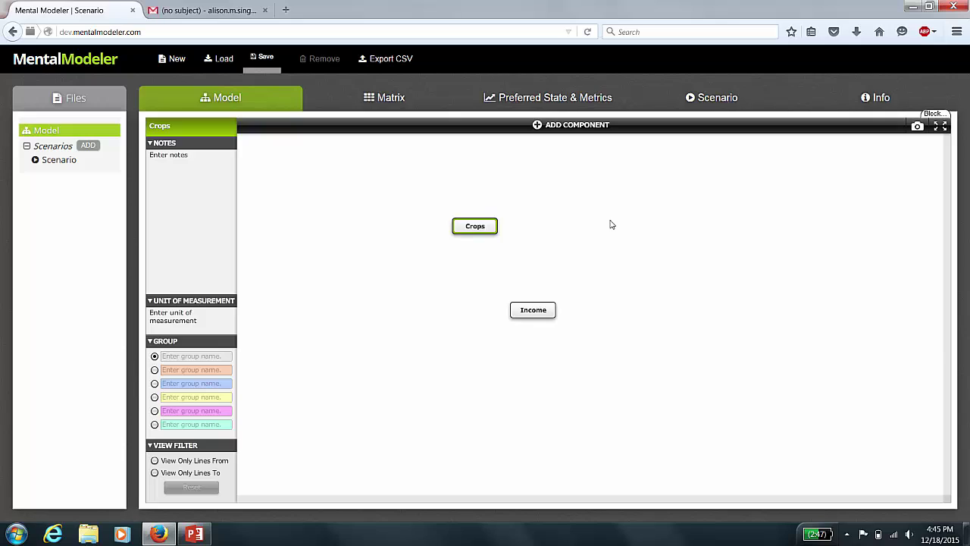
click(533, 310)
double_click(525, 314)
click(525, 314)
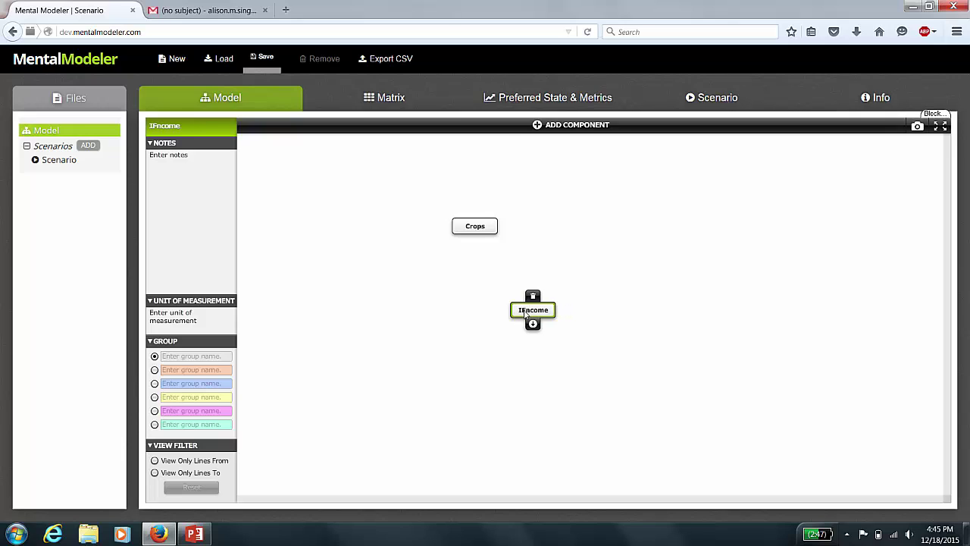
key(BackSpace)
text(Farmer)
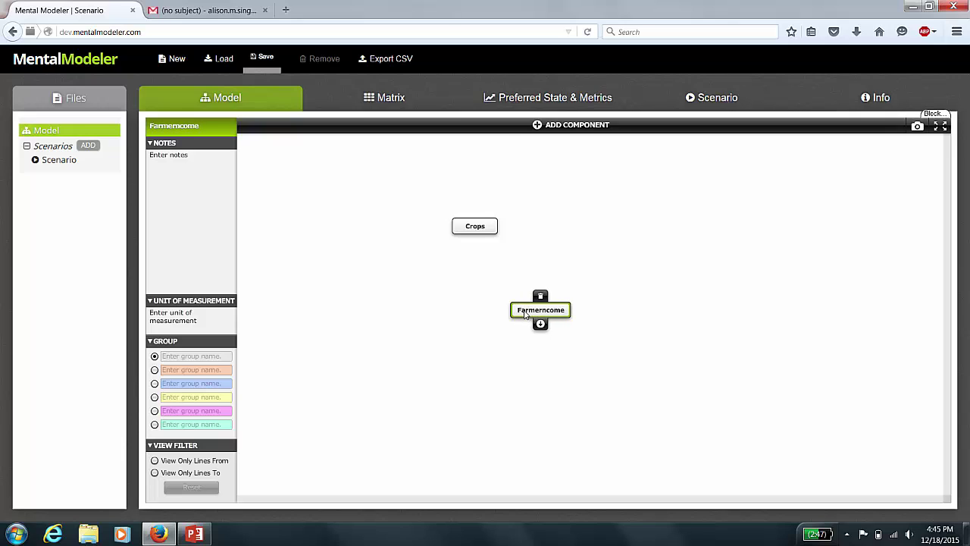
Add a Fuel Prices component to the left of Crops
click(563, 126)
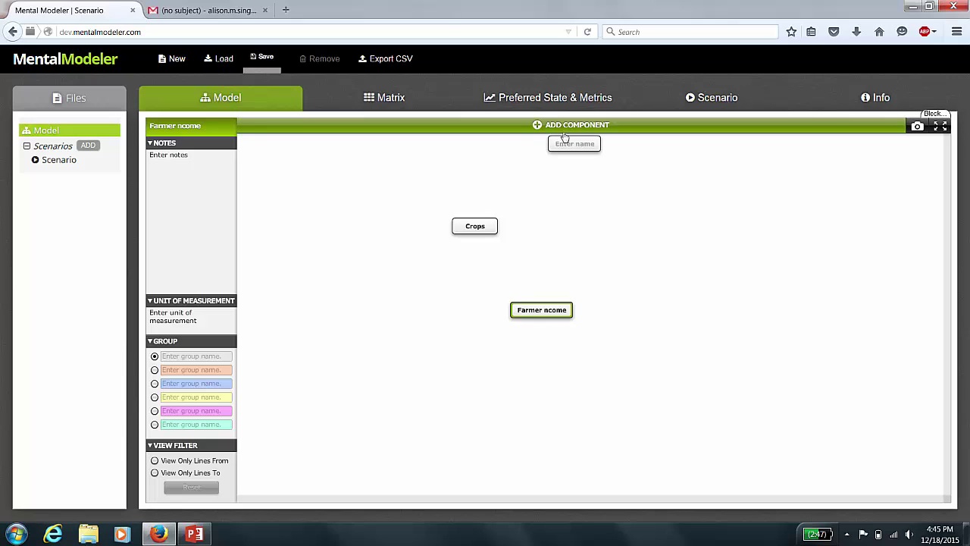
drag(567, 148, 327, 205)
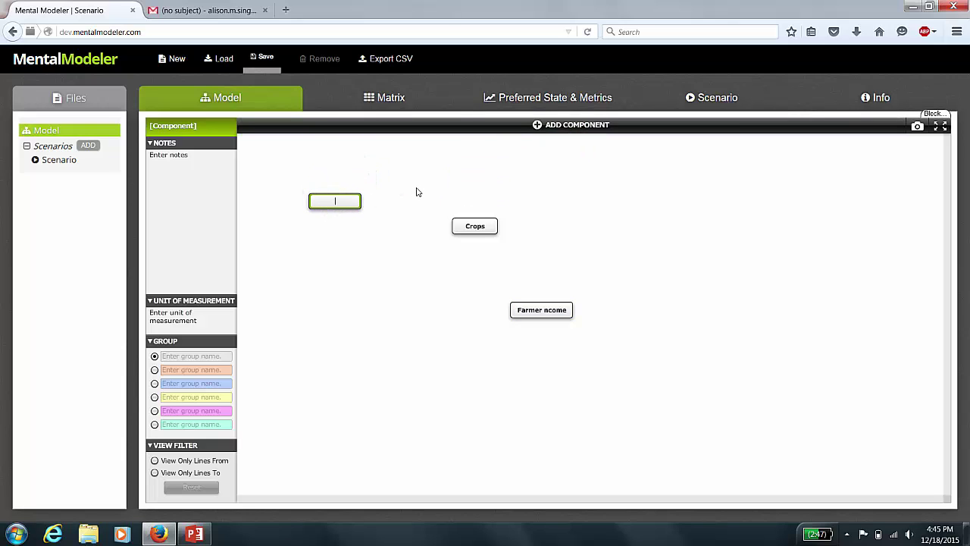
text(G)
key(BackSpace)
text(Fuel Prices)
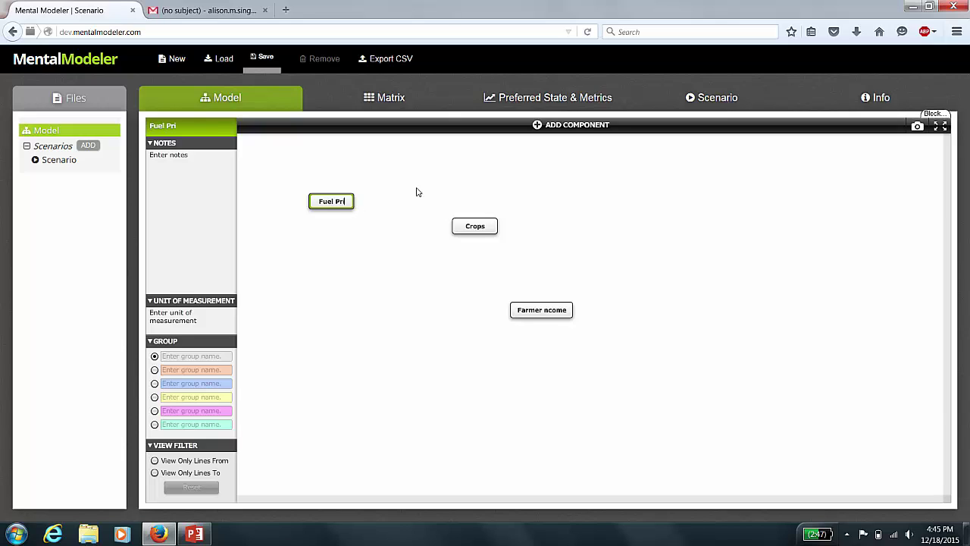
Add a Drought component and shift Crops slightly right
click(559, 127)
text(Drought)
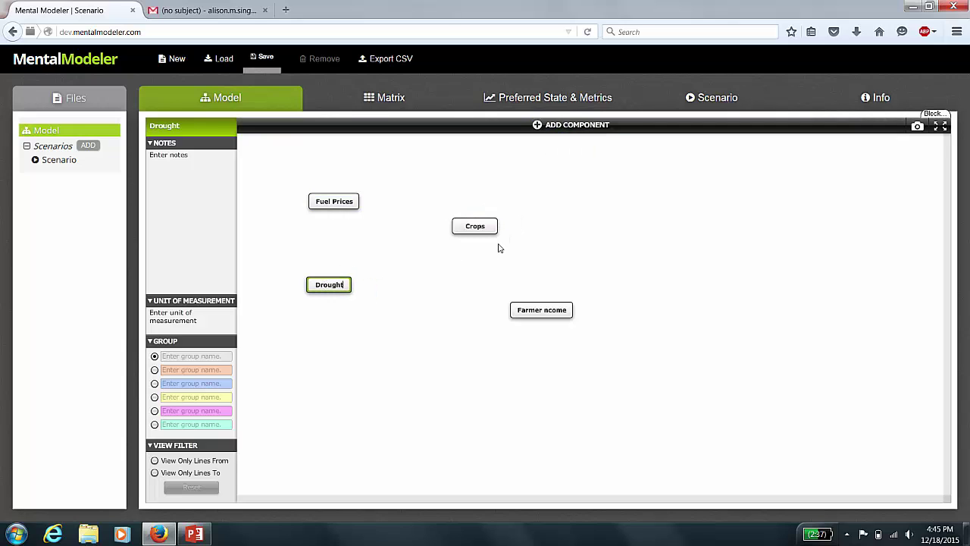
drag(480, 230, 531, 238)
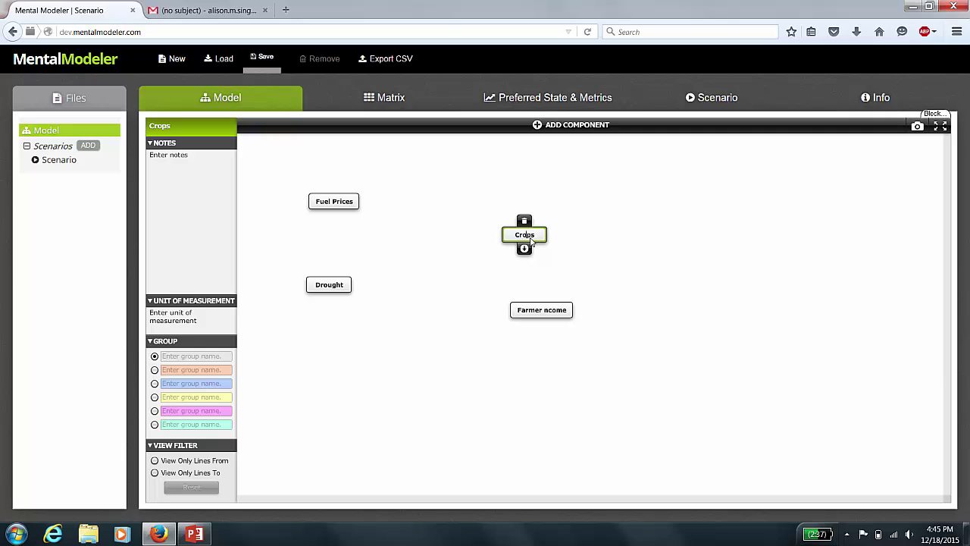
Add Human Labor at the upper right and Mechanical Labor above Crops
click(564, 126)
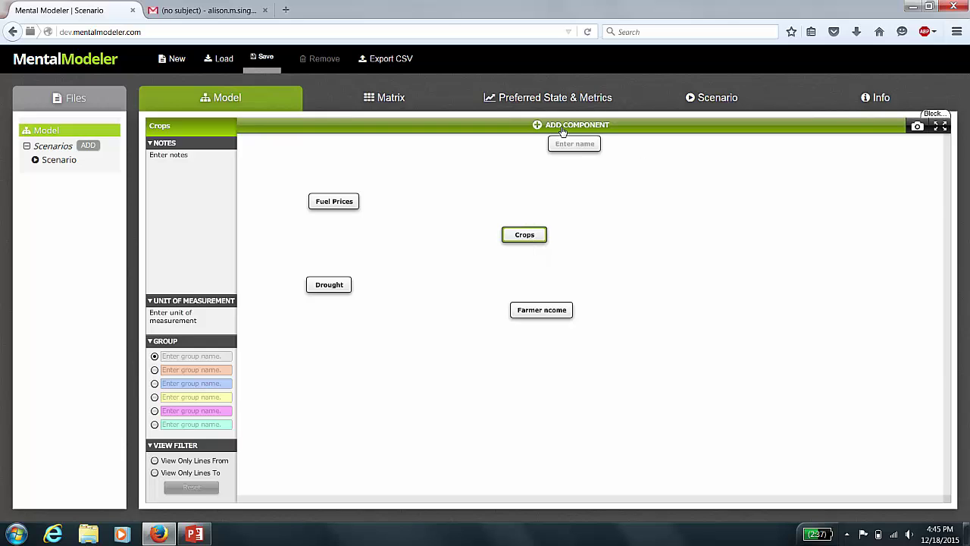
drag(572, 145, 613, 197)
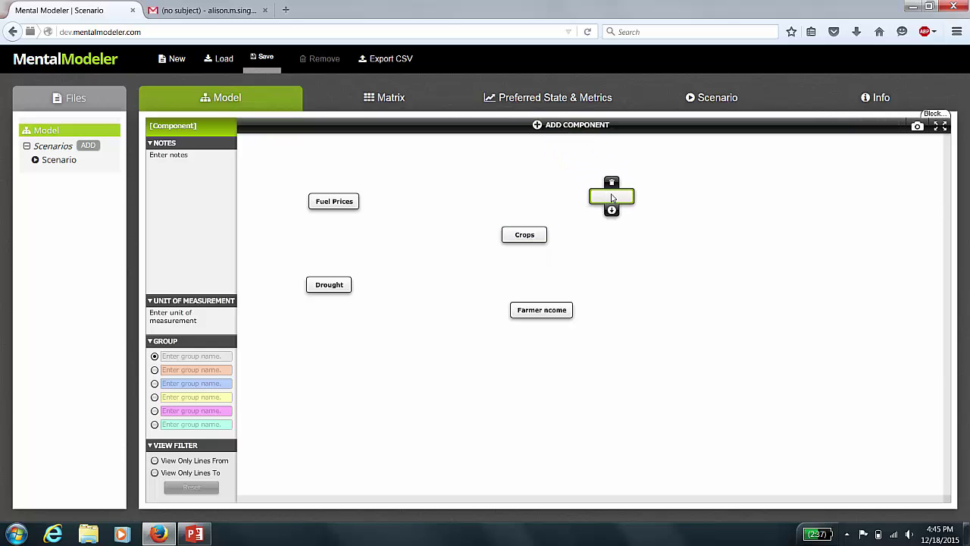
text(Human Labor)
click(574, 126)
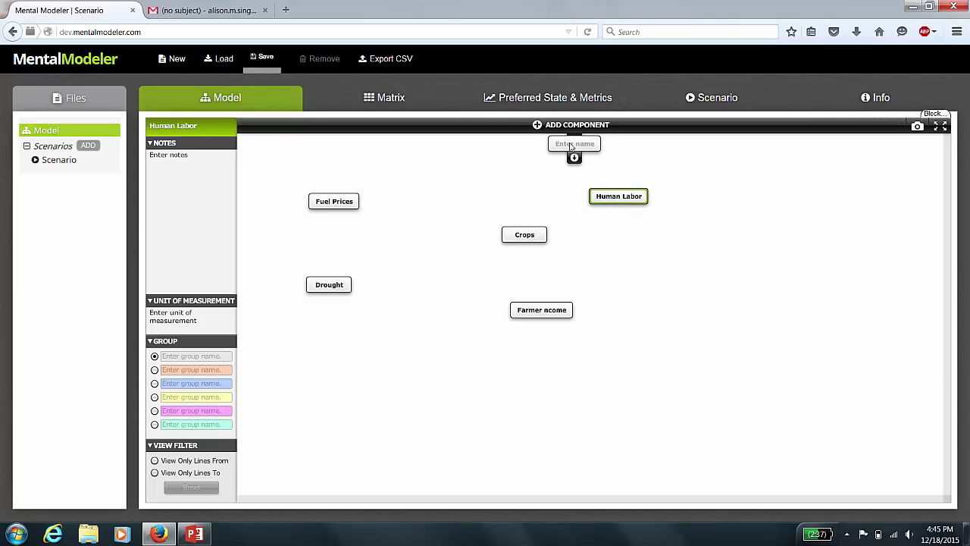
drag(574, 144, 464, 194)
text(Mecha)
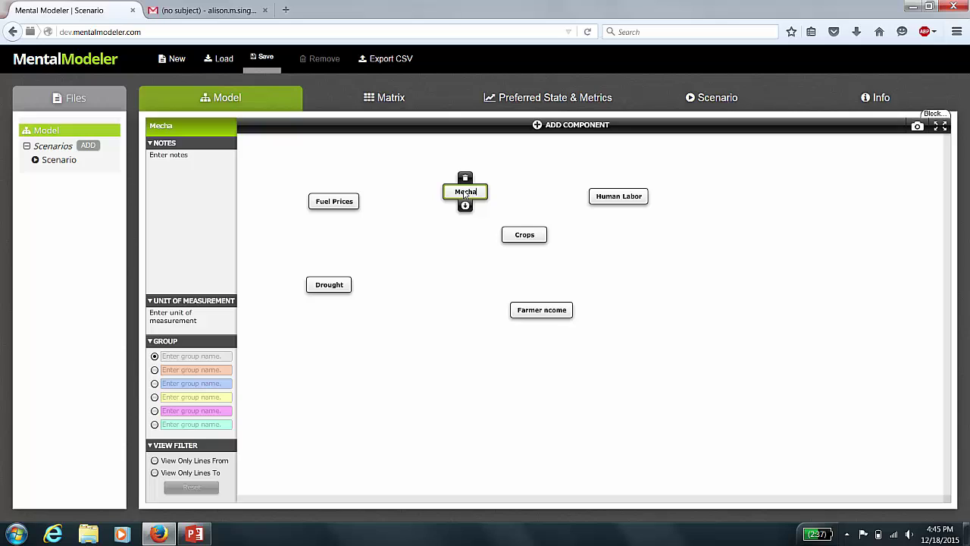
text(nica)
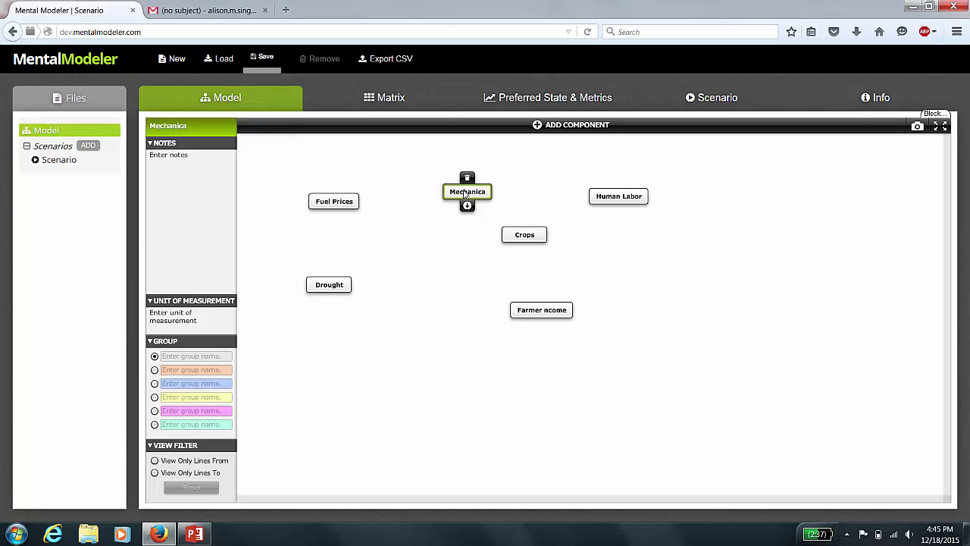
text(l Labor)
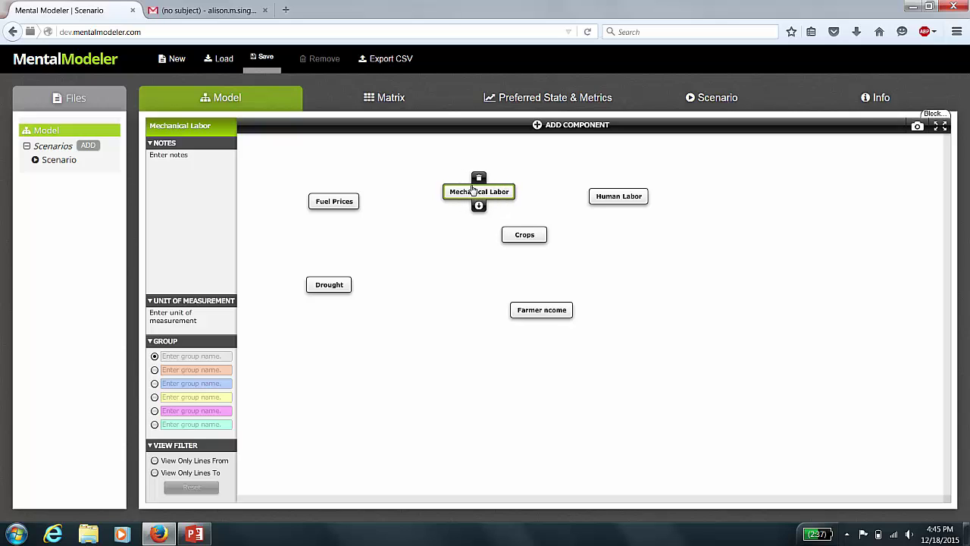
drag(471, 186, 460, 171)
Reposition Crops, Farmer ncome, Fuel Prices and Mechanical Labor to spread the map out
click(535, 237)
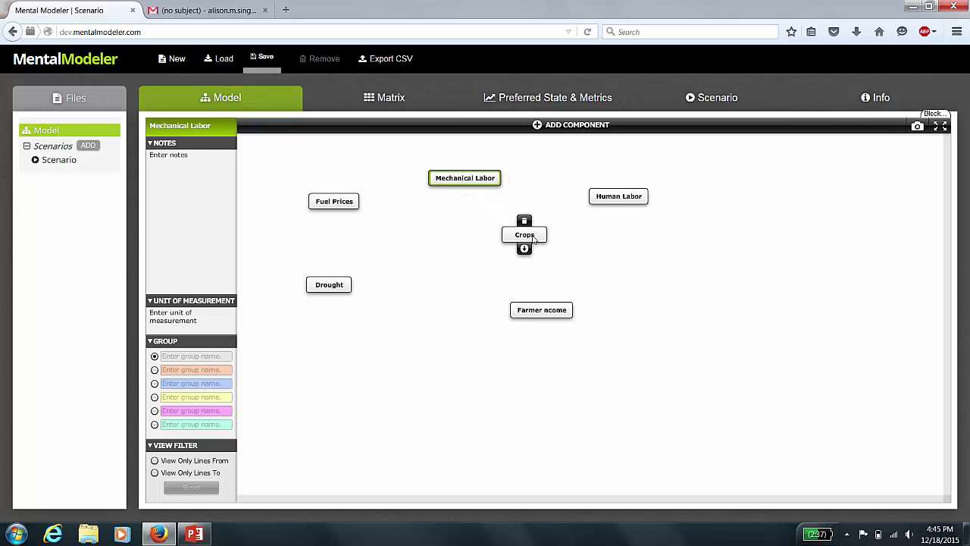
drag(534, 237, 498, 241)
click(562, 317)
drag(563, 317, 573, 331)
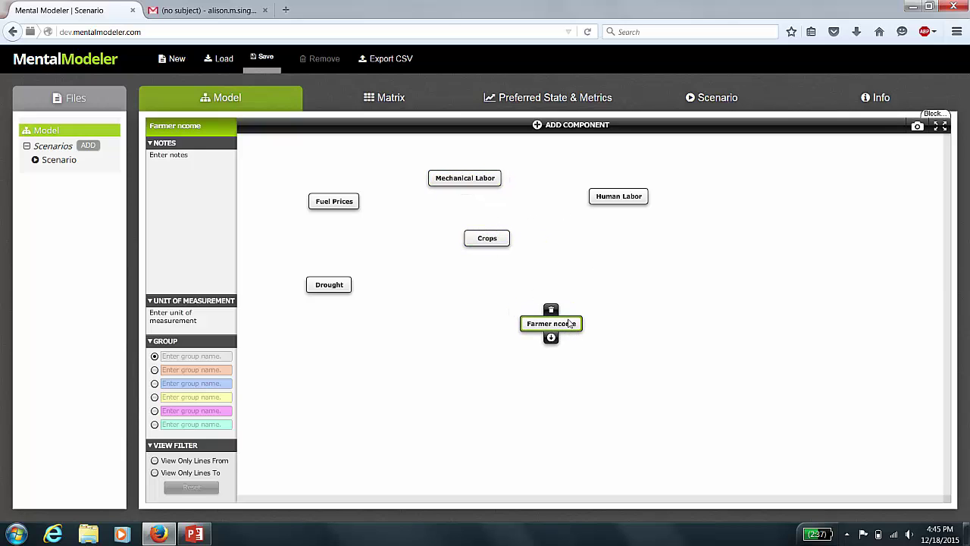
click(341, 209)
drag(341, 210, 328, 223)
click(457, 182)
drag(458, 182, 442, 182)
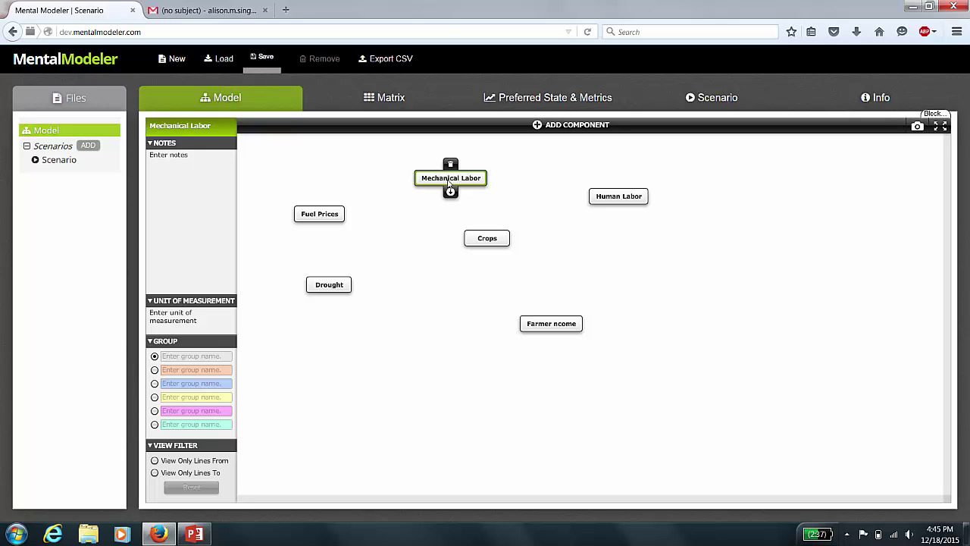
mouse_move(484, 245)
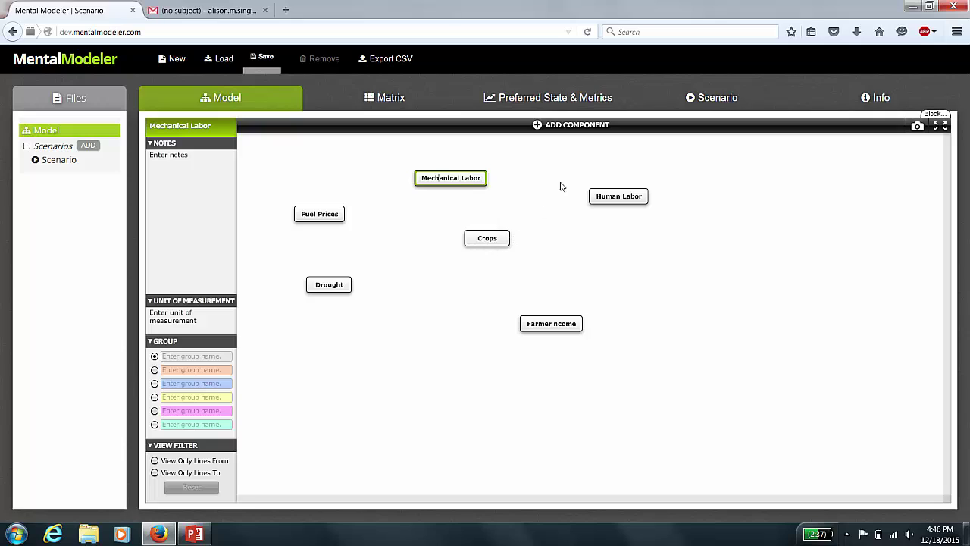
mouse_move(628, 201)
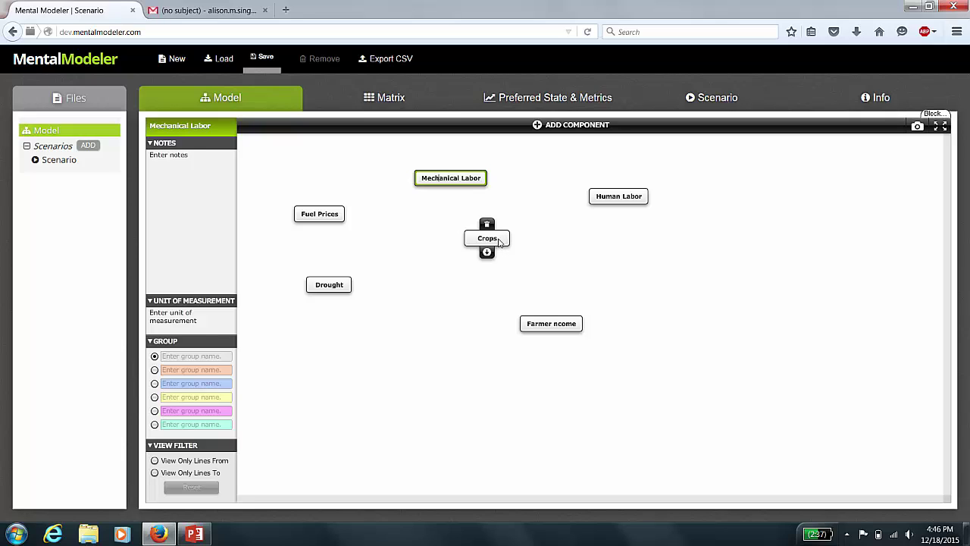
Link Human Labor to Crops at 0.75 and rename Crops to Crops Yield
drag(618, 210, 502, 236)
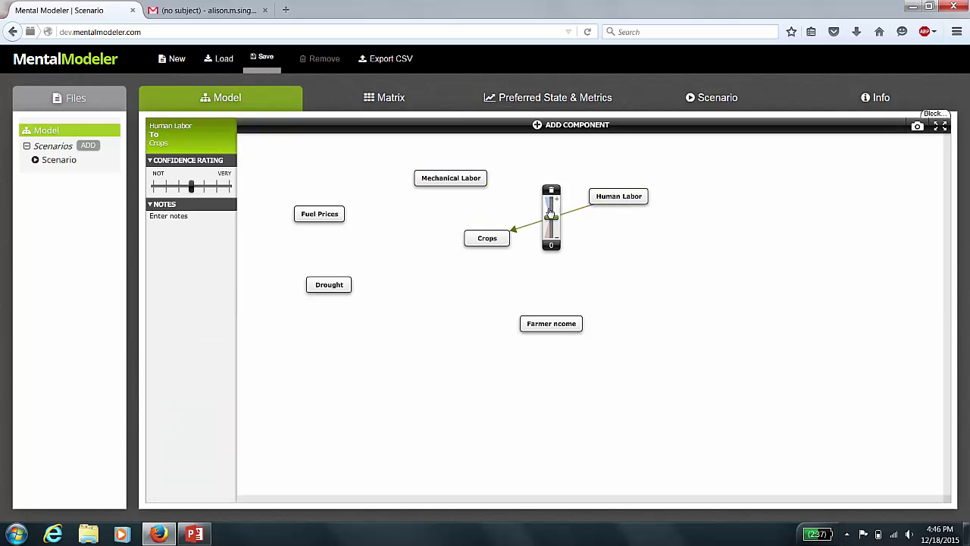
click(551, 203)
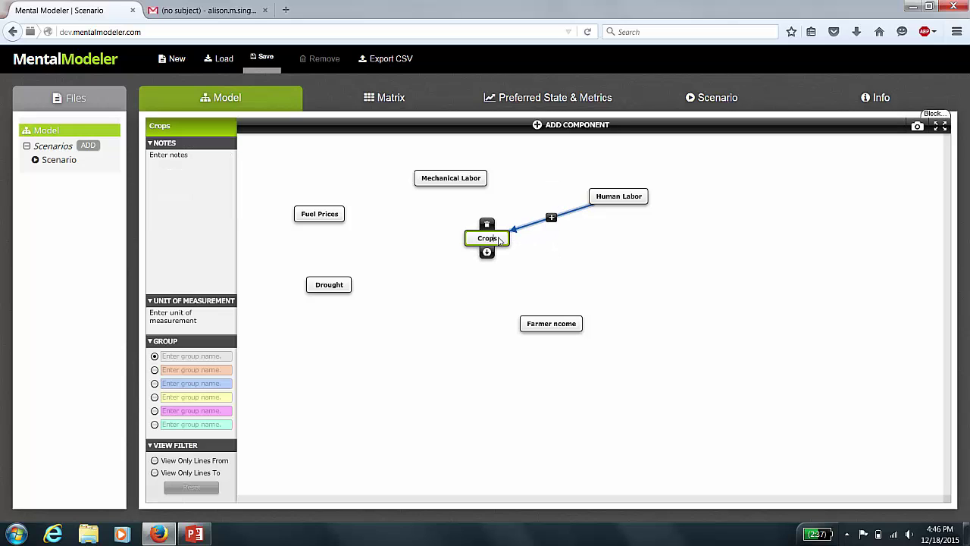
text(Fun)
key(BackSpace)
key(BackSpace)
key(BackSpace)
key(BackSpace)
text(Yield)
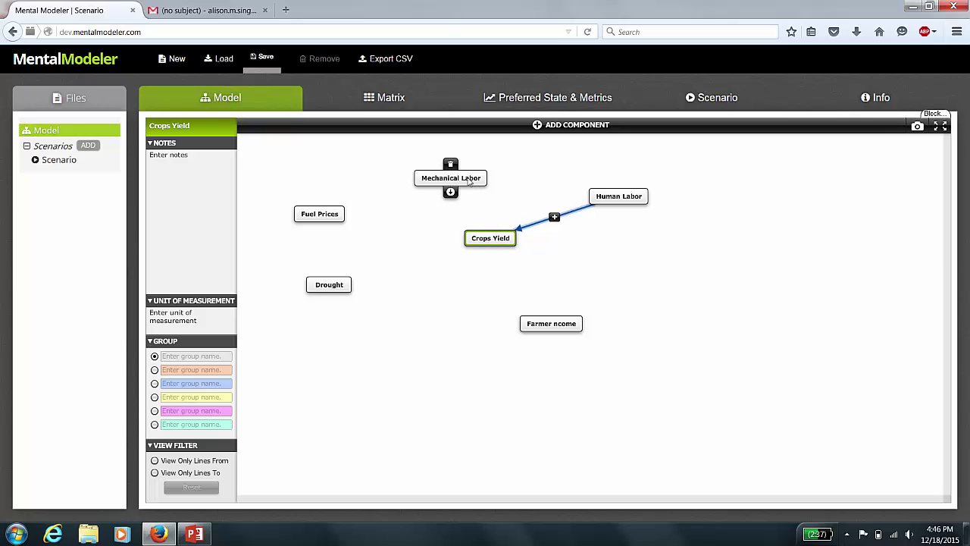
Connect Mechanical Labor to Crops Yield as an increase weighted 0.81
drag(471, 184, 459, 176)
click(500, 244)
drag(500, 243, 501, 259)
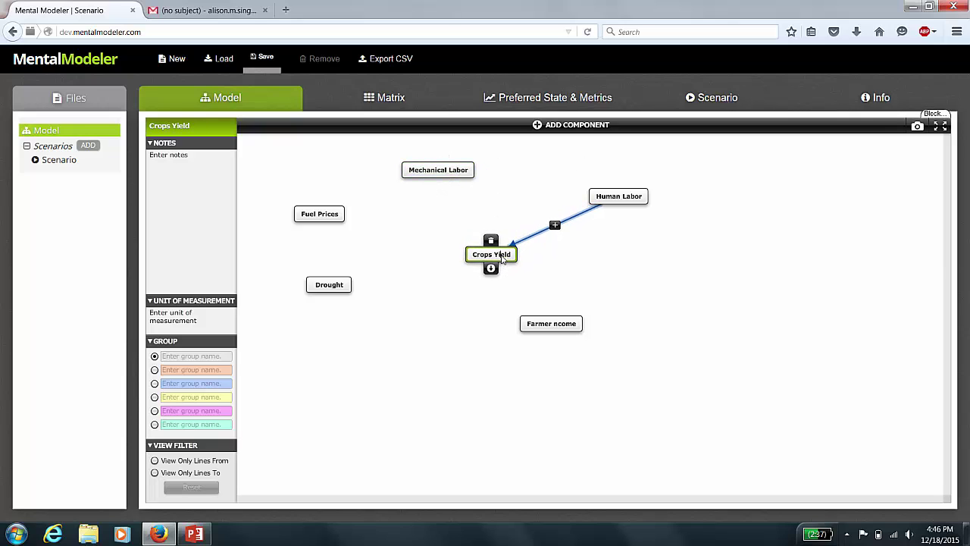
click(438, 182)
drag(438, 182, 487, 252)
drag(465, 205, 465, 195)
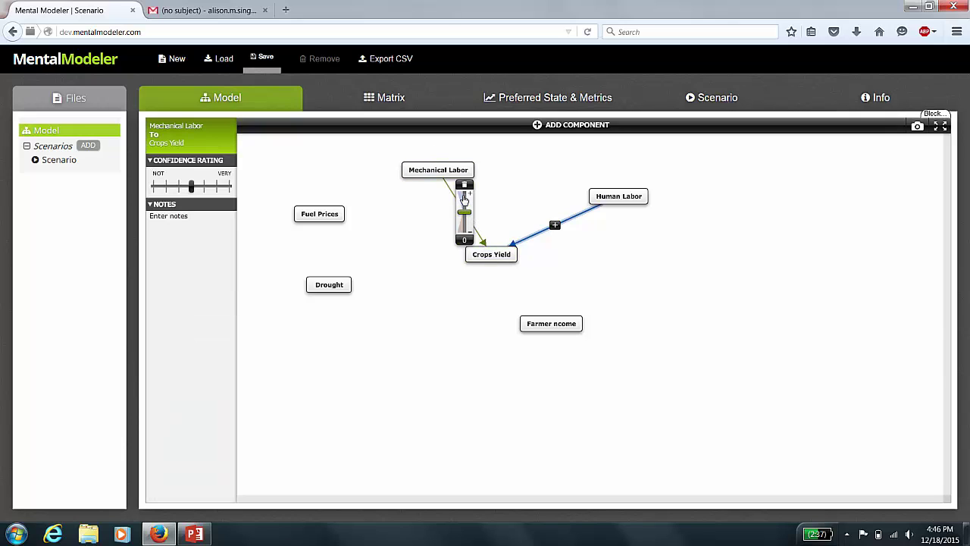
Link Crops Yield to farmer income with a 0.83 increasing weight
drag(540, 329, 602, 290)
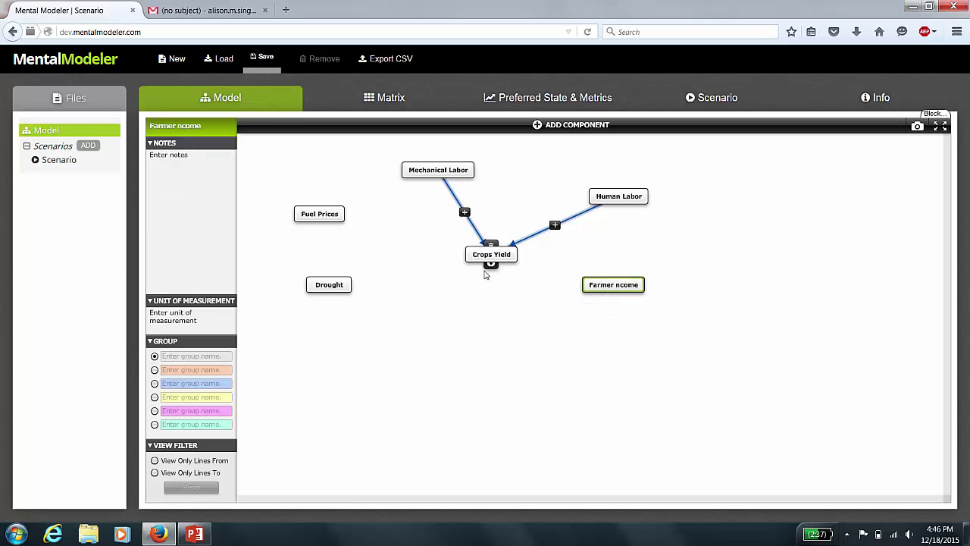
drag(492, 269, 599, 293)
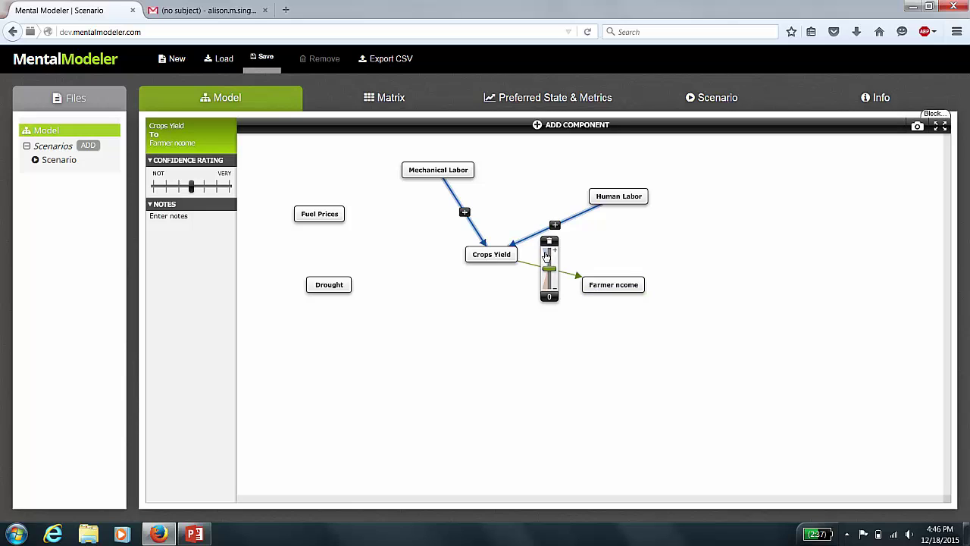
drag(547, 256, 548, 250)
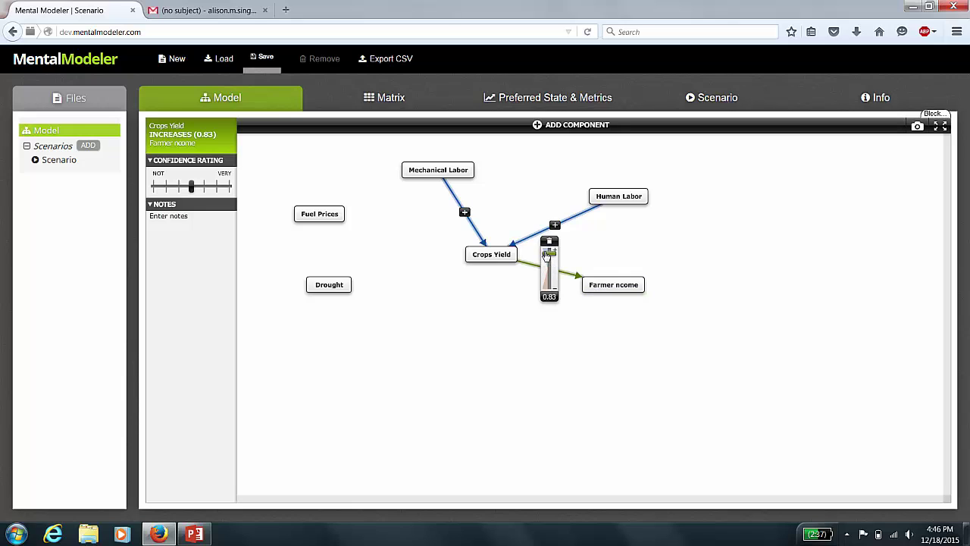
Link Fuel Prices to Mechanical Labor as a decrease weighted -0.75
click(335, 217)
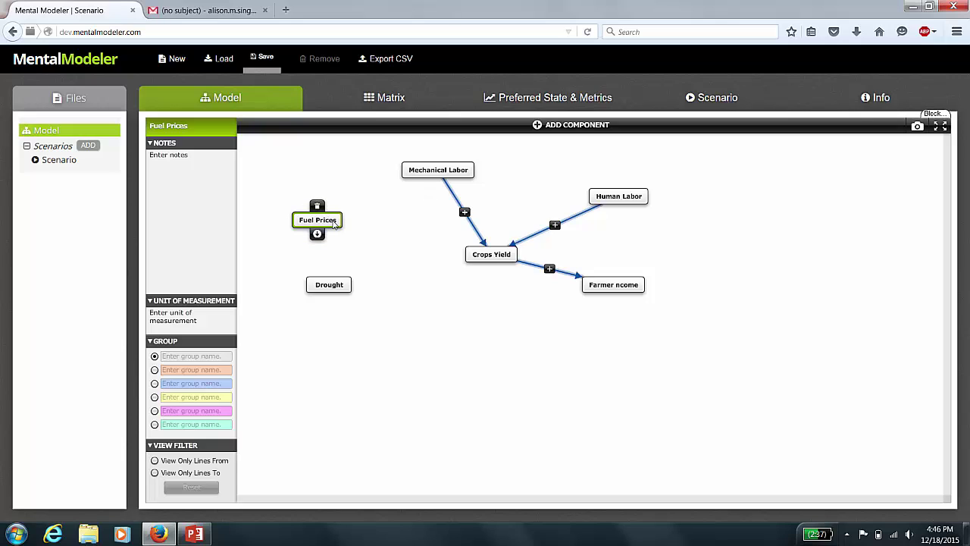
drag(336, 221, 364, 224)
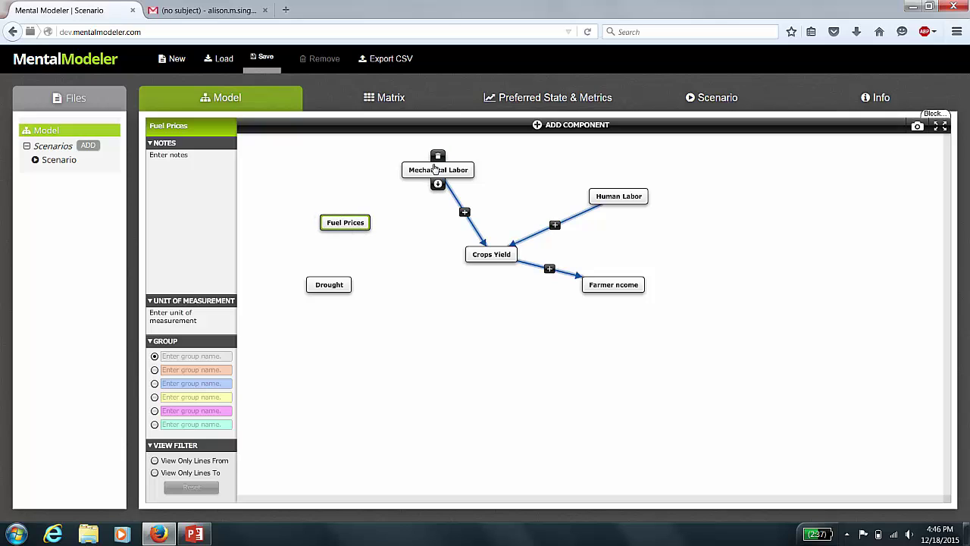
mouse_move(597, 202)
mouse_move(347, 234)
drag(350, 238, 428, 172)
drag(394, 200, 392, 210)
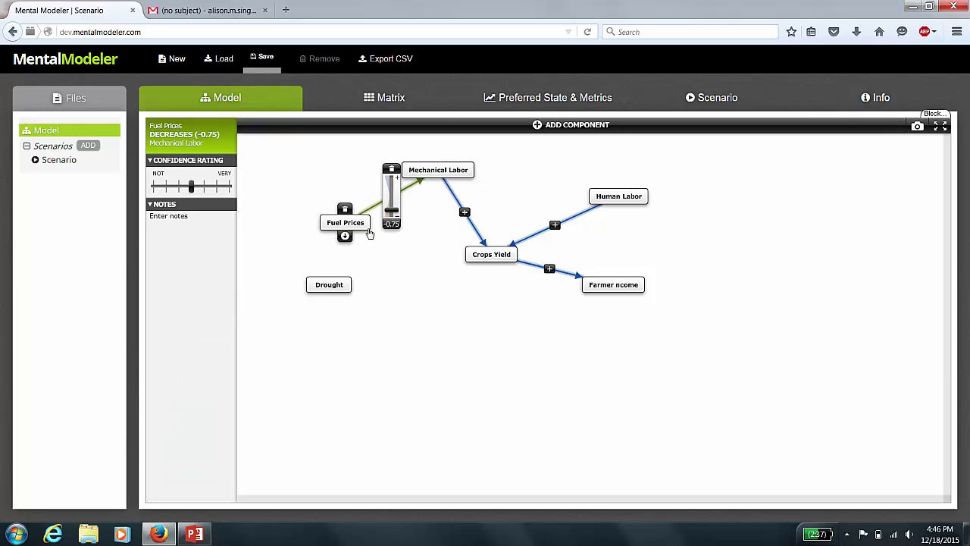
click(398, 264)
Select the Human Labor component
right_click(622, 197)
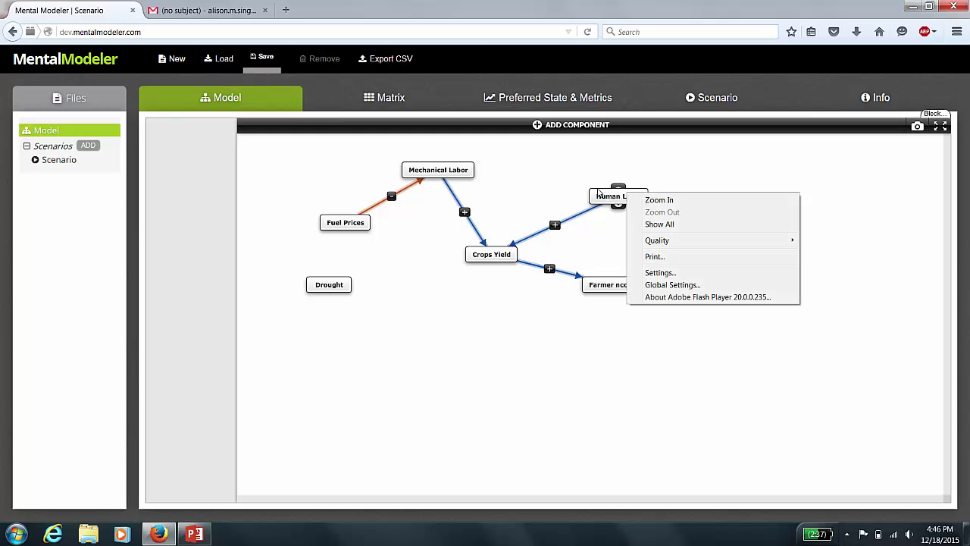
click(600, 200)
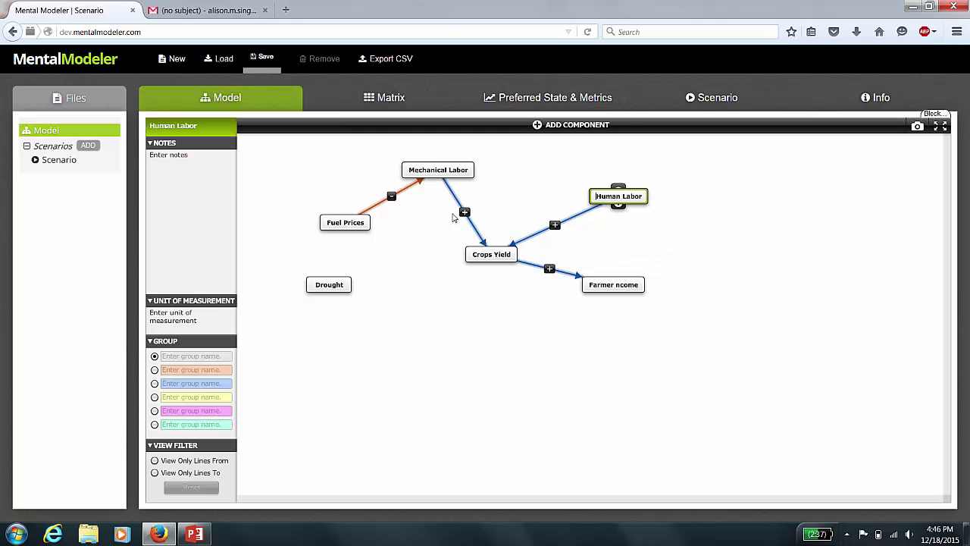
mouse_move(602, 199)
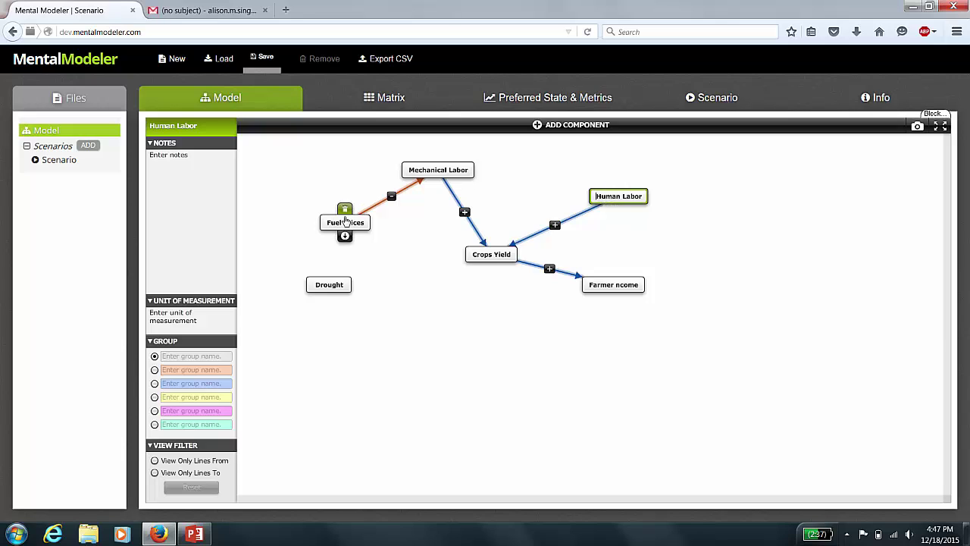
Link Fuel Prices to Human Labor without setting a weight
mouse_move(345, 238)
drag(345, 238, 603, 199)
click(528, 191)
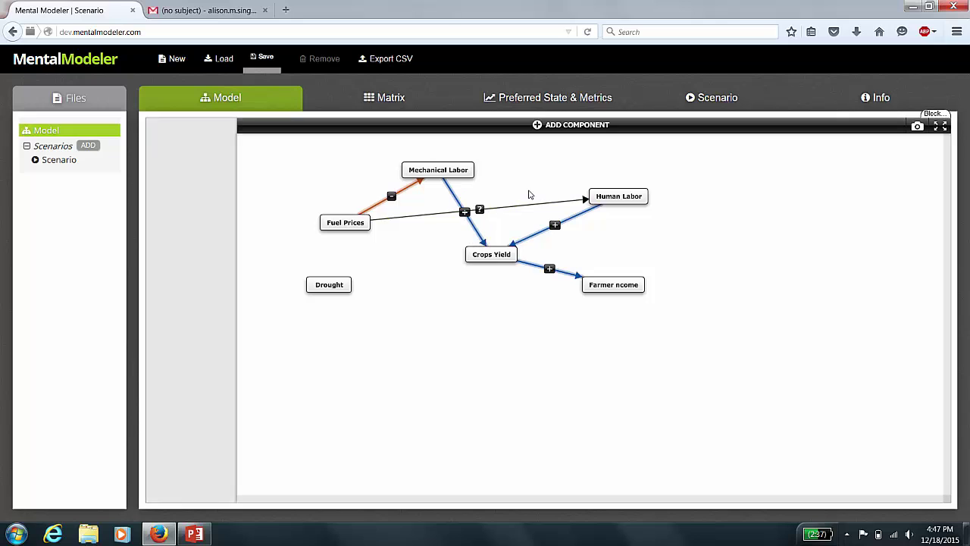
Link Drought to Crops Yield as a -0.5 decrease, tidying node positions
mouse_move(345, 234)
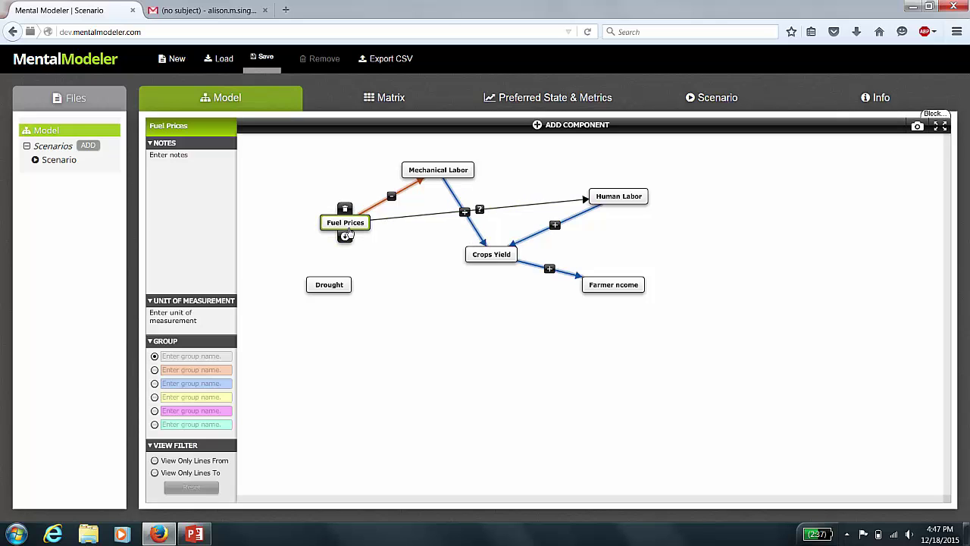
drag(344, 234, 332, 249)
drag(333, 288, 342, 289)
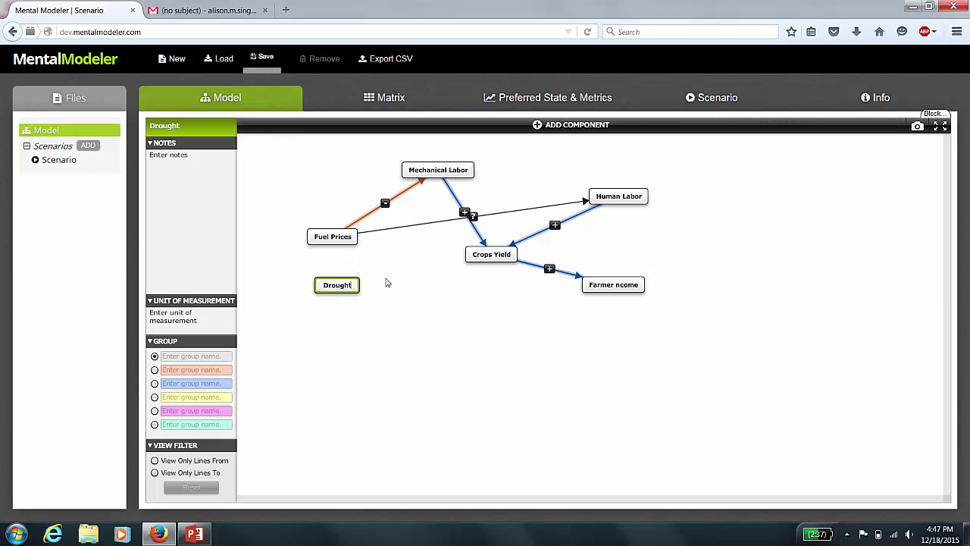
drag(364, 283, 491, 265)
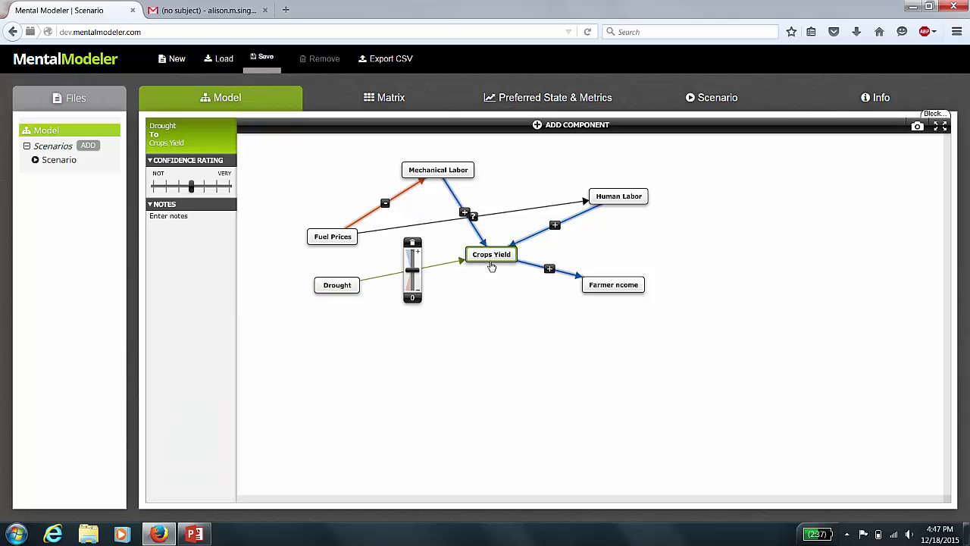
drag(413, 270, 414, 284)
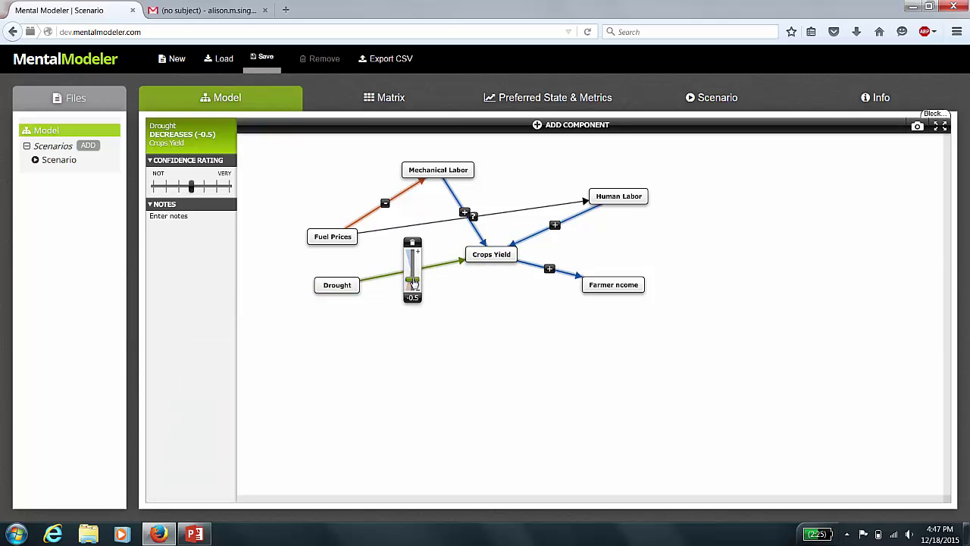
mouse_move(467, 173)
drag(468, 173, 460, 168)
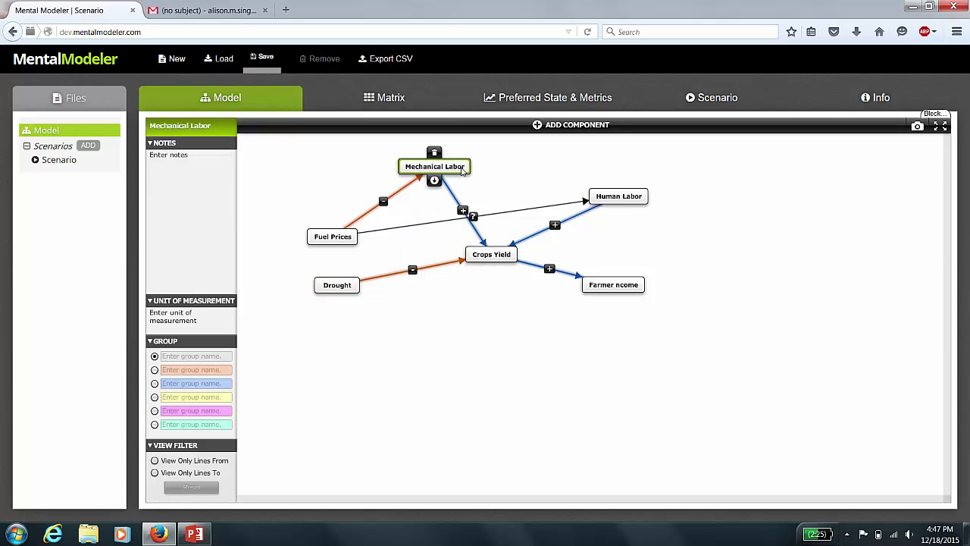
Add a Farmer Well-being component to the right of Human Labor
click(574, 124)
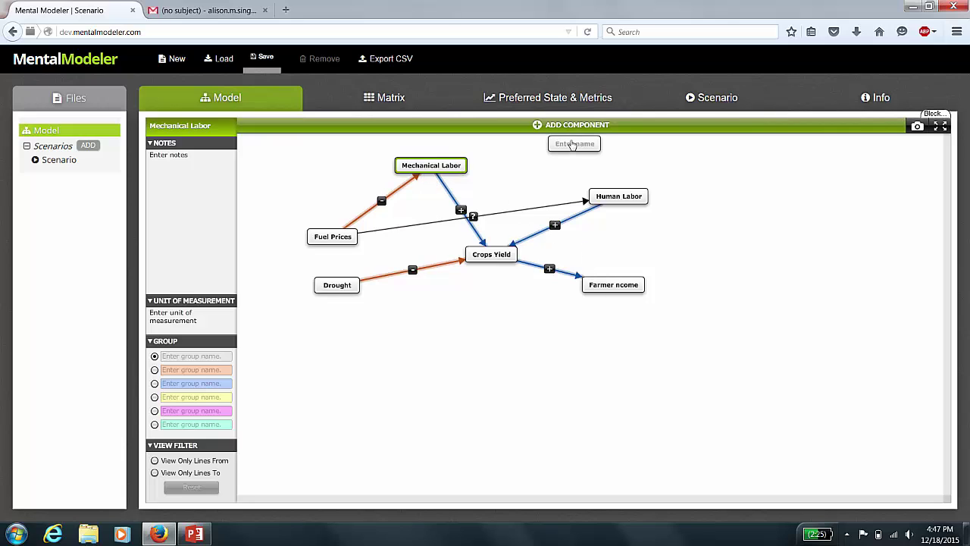
drag(576, 148, 660, 195)
drag(679, 231, 685, 255)
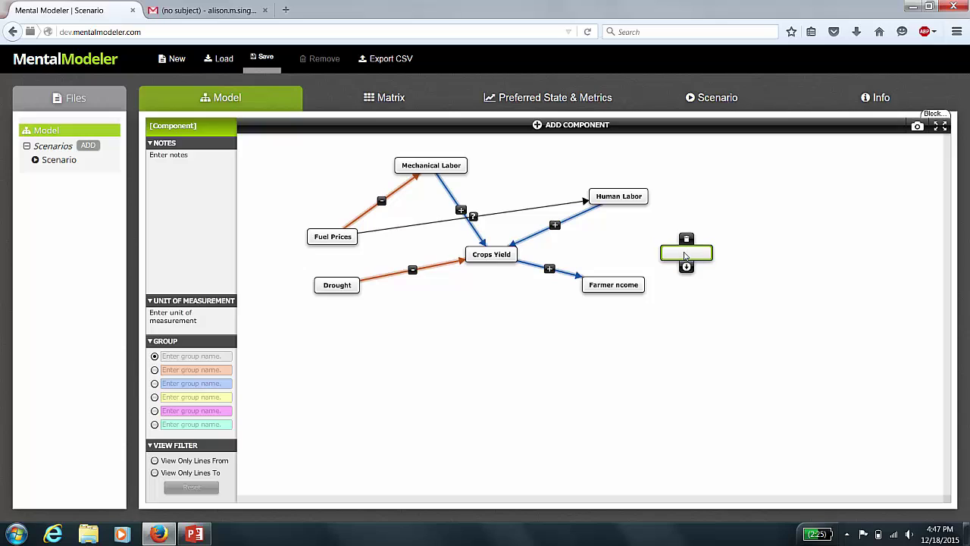
text(Farm)
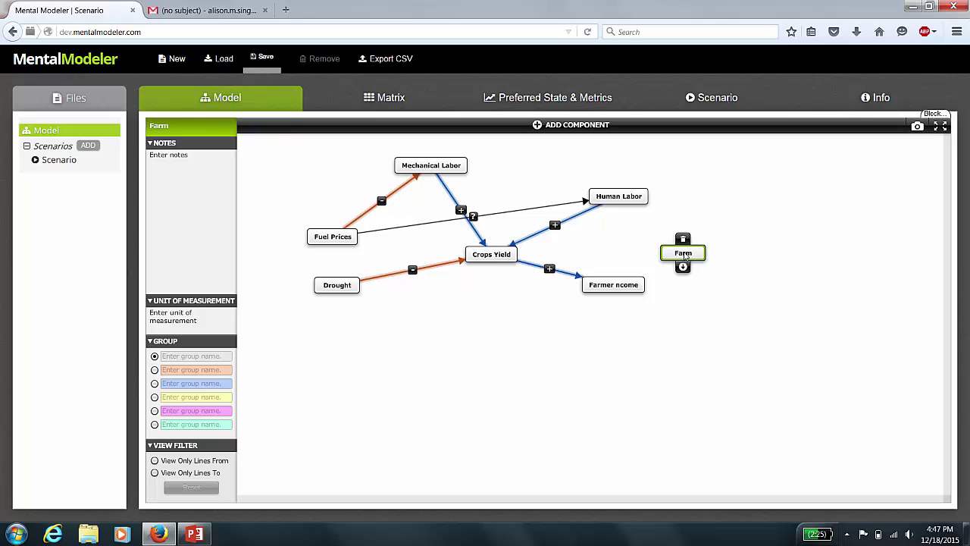
text(er Well-being)
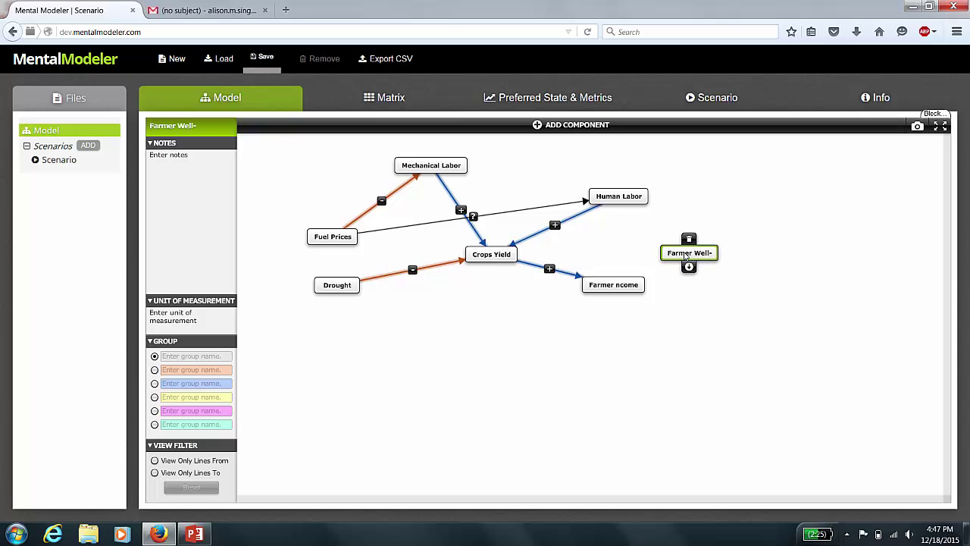
Reposition farmer income near Farmer Well-being and raise Human Labor slightly
click(614, 285)
drag(613, 285, 641, 257)
drag(618, 197, 617, 185)
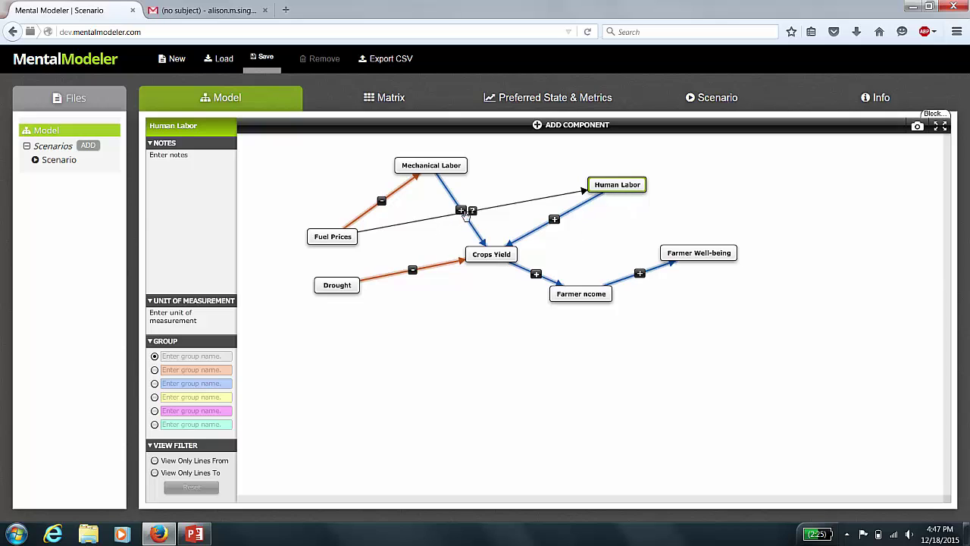
Inspect the links and lower confidence in Fuel Prices→Mechanical Labor slightly
drag(473, 213, 489, 215)
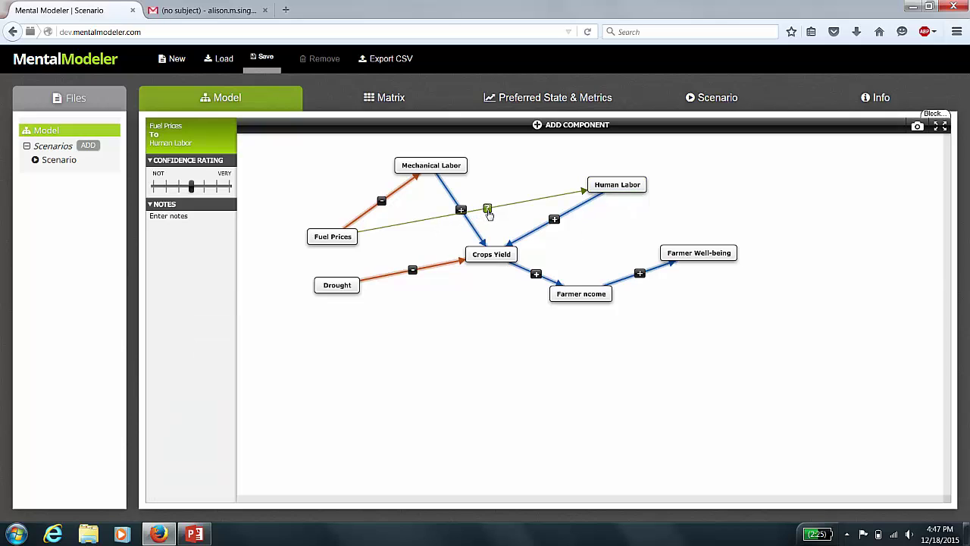
click(408, 258)
click(467, 214)
click(460, 209)
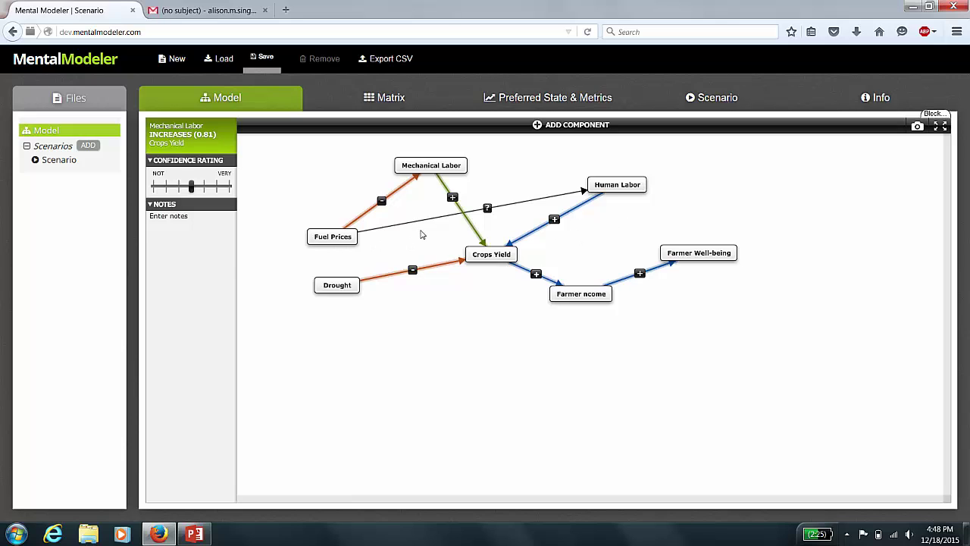
click(382, 200)
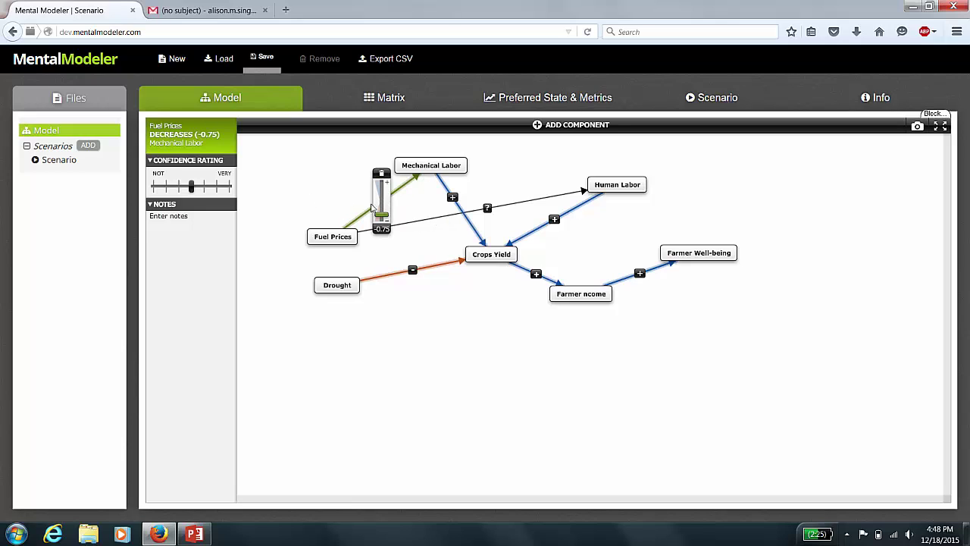
mouse_move(195, 190)
mouse_down()
mouse_move(223, 191)
mouse_move(178, 190)
mouse_up()
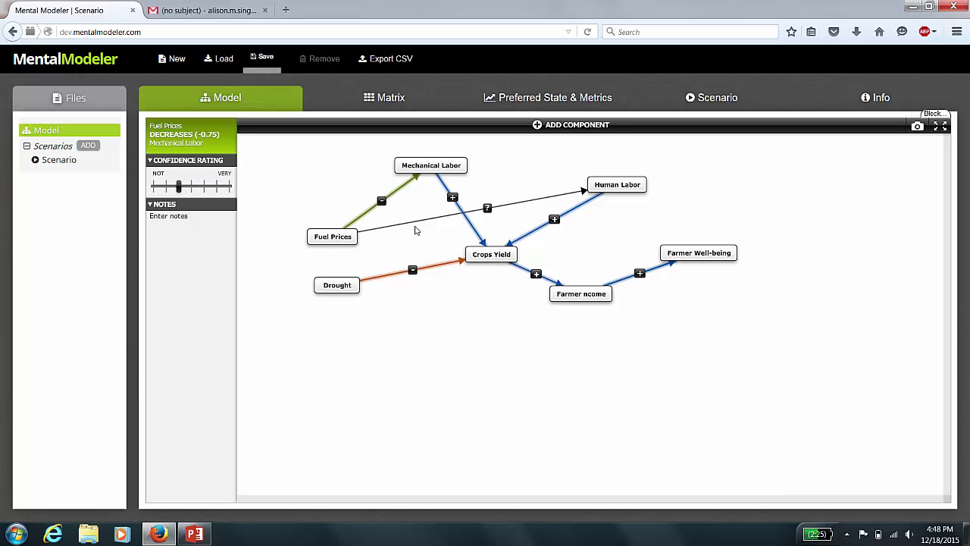
Set the Fuel Prices→Human Labor confidence rating to the lowest level, NOT
mouse_move(340, 242)
click(489, 209)
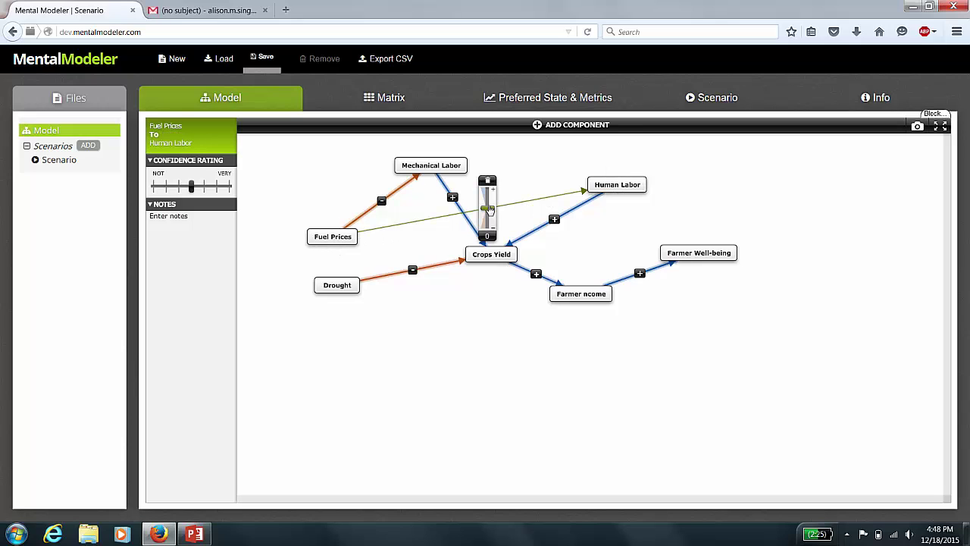
click(194, 190)
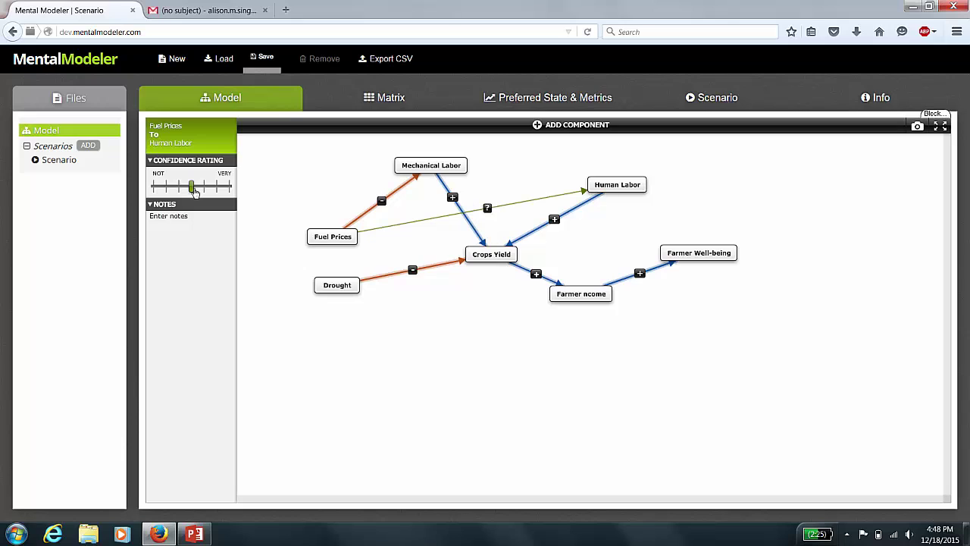
drag(194, 191, 154, 191)
Start a note on Crops Yield reading 'Becasue I see crops on farms'
click(500, 259)
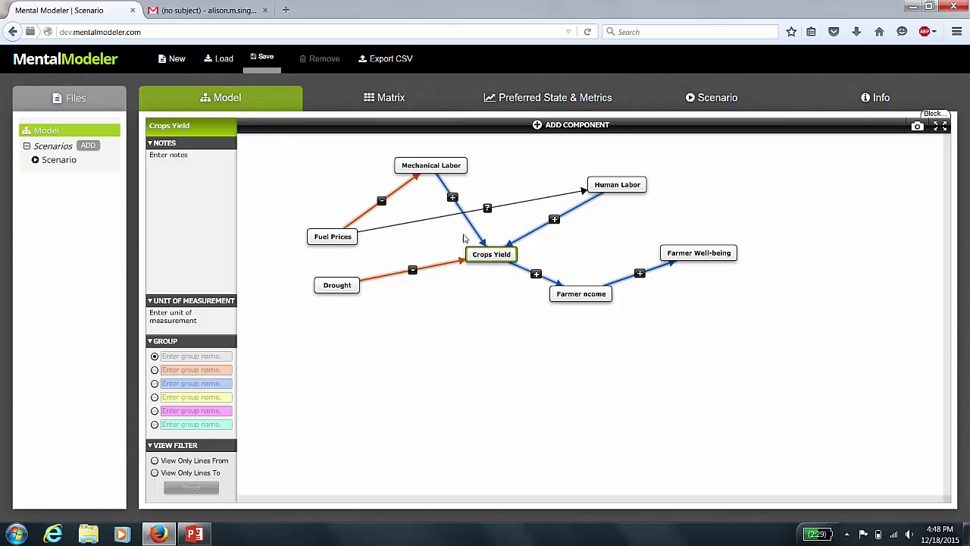
mouse_move(485, 257)
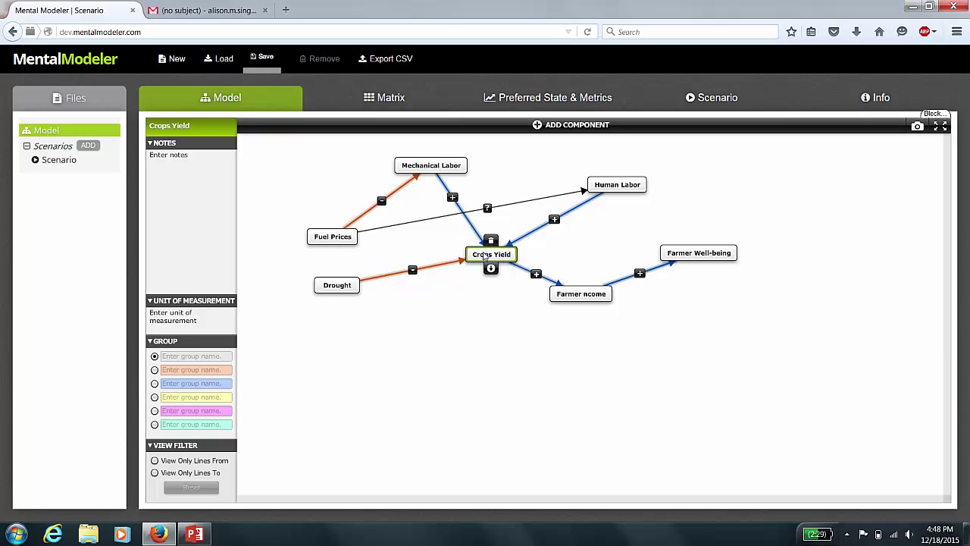
click(185, 155)
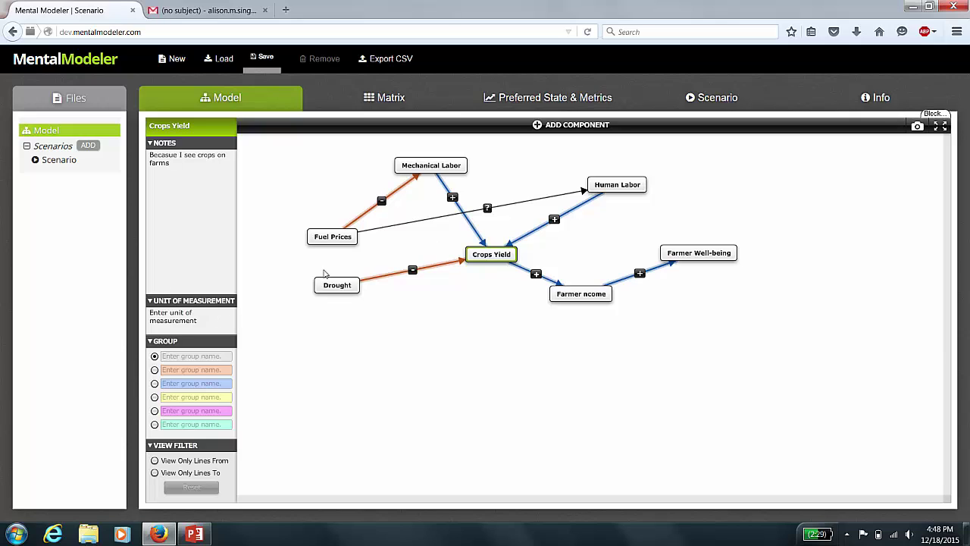
Move Drought slightly lower and give it the unit of measurement 'Amt of rain over time'
drag(332, 291, 343, 315)
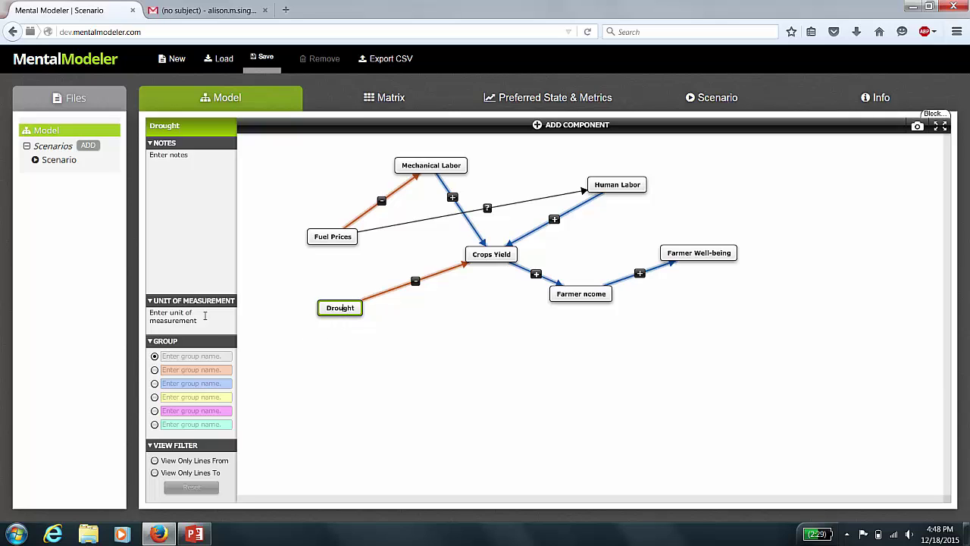
click(204, 316)
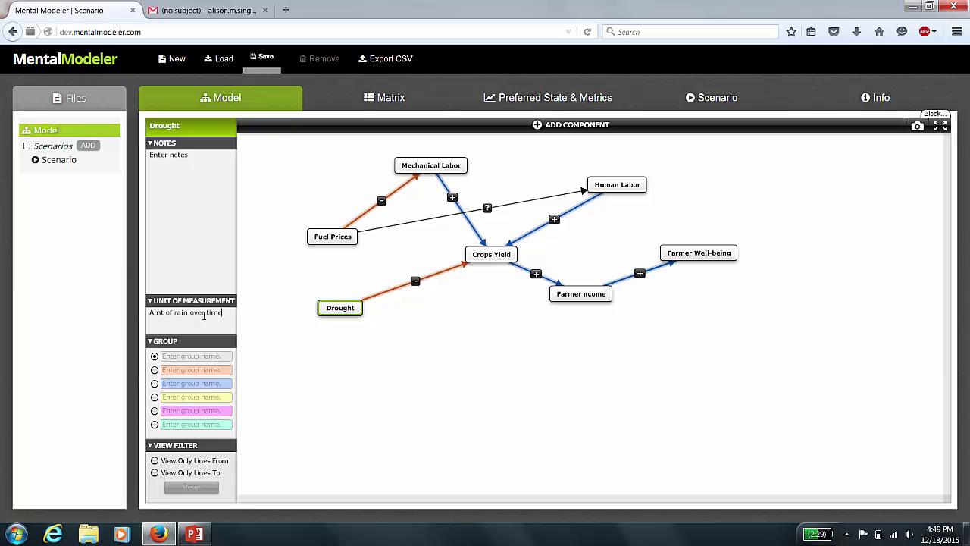
mouse_move(345, 309)
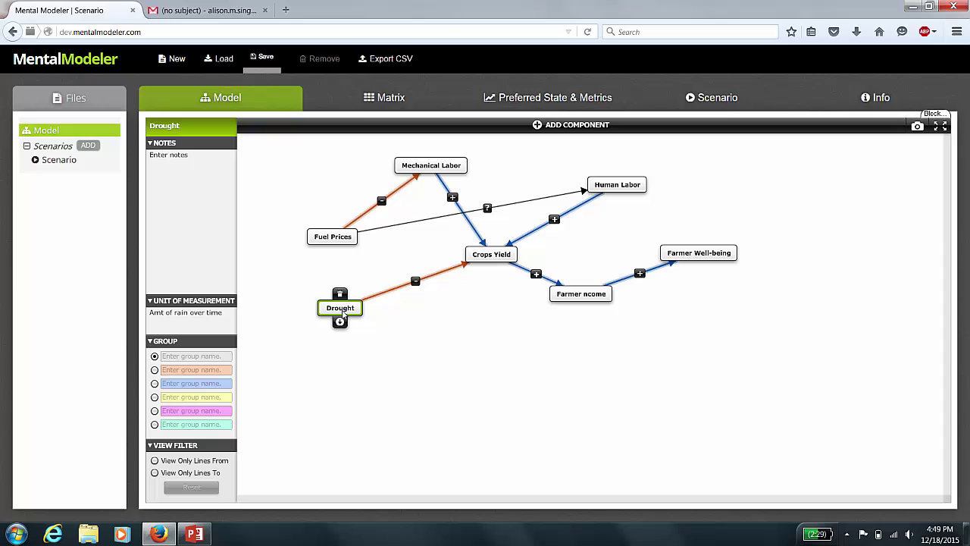
drag(343, 312, 337, 315)
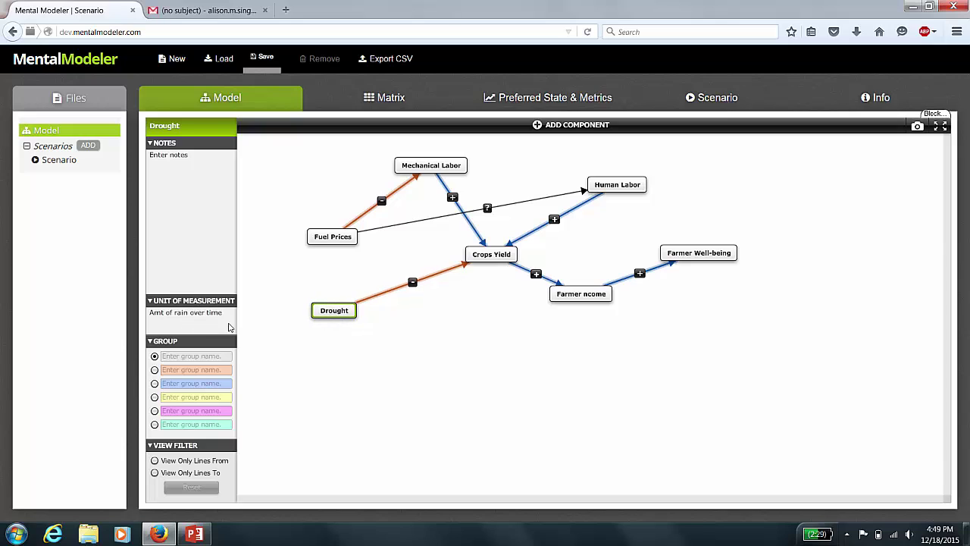
mouse_move(341, 313)
Put Drought in an orange group named Abiotic and shift Fuel Prices slightly left
click(155, 370)
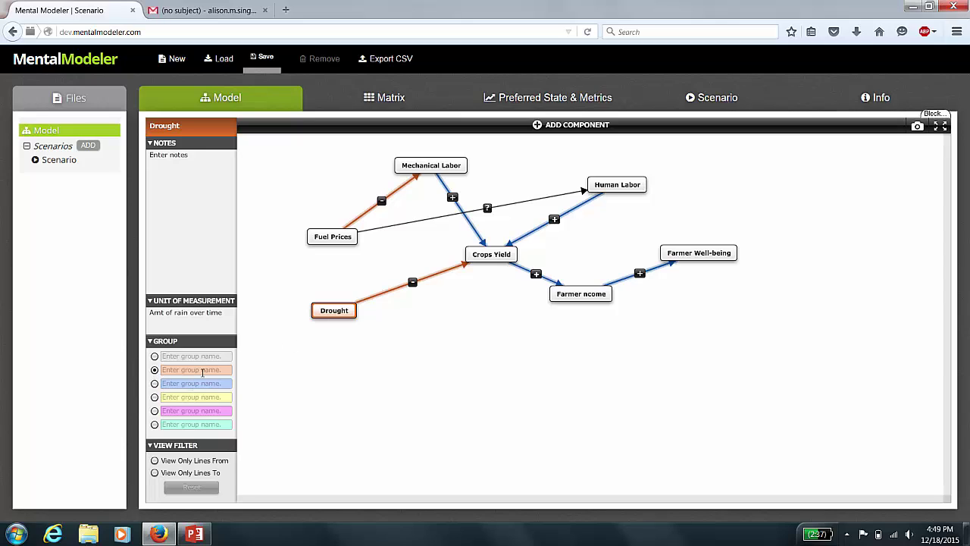
click(203, 370)
mouse_move(329, 241)
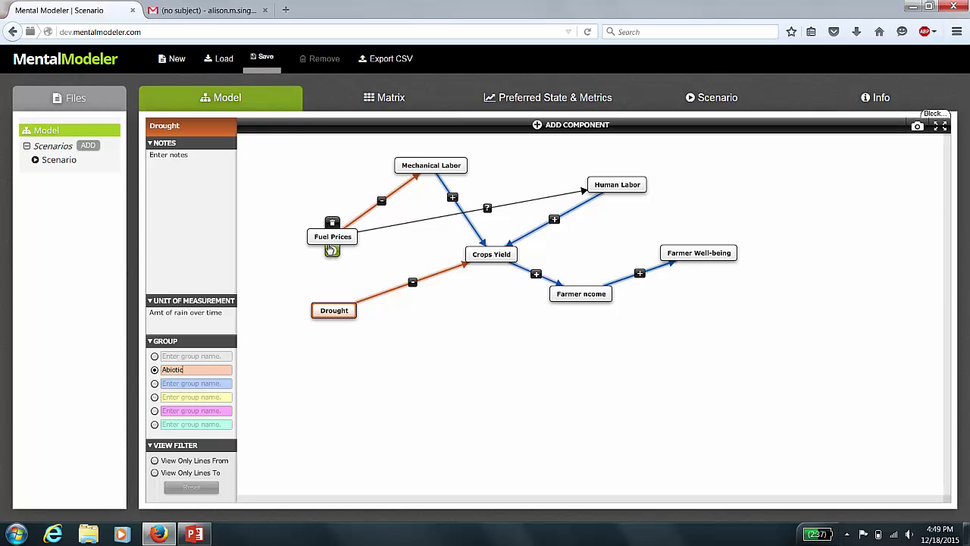
drag(328, 240, 307, 243)
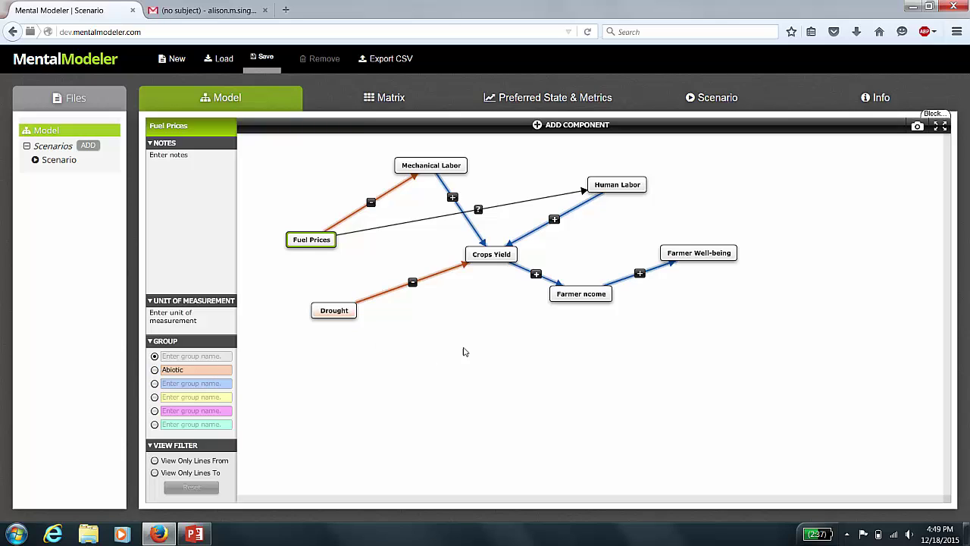
click(493, 264)
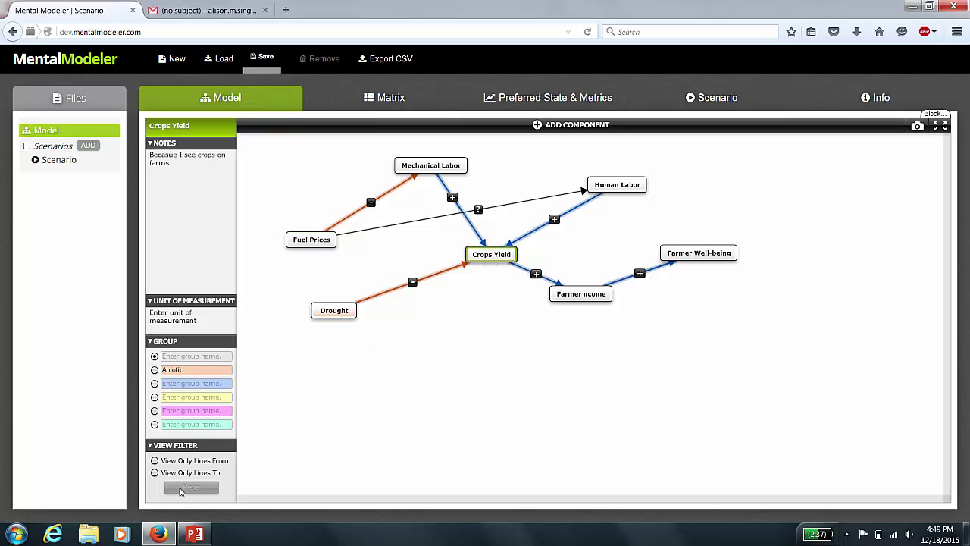
click(154, 473)
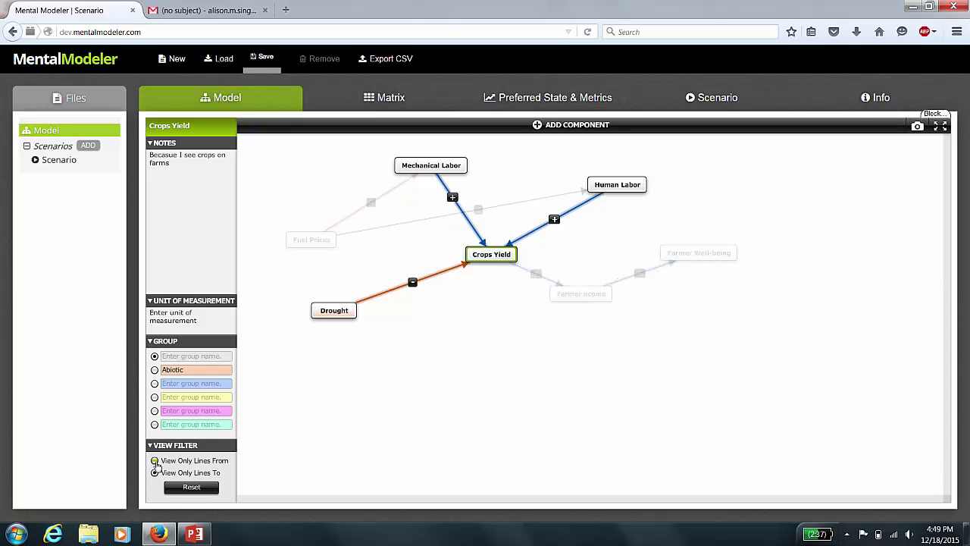
click(155, 461)
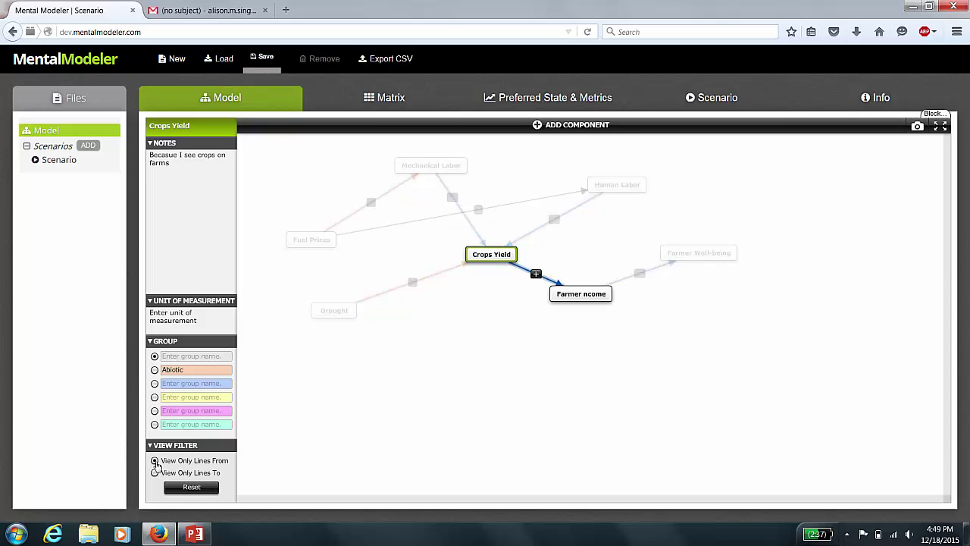
click(155, 473)
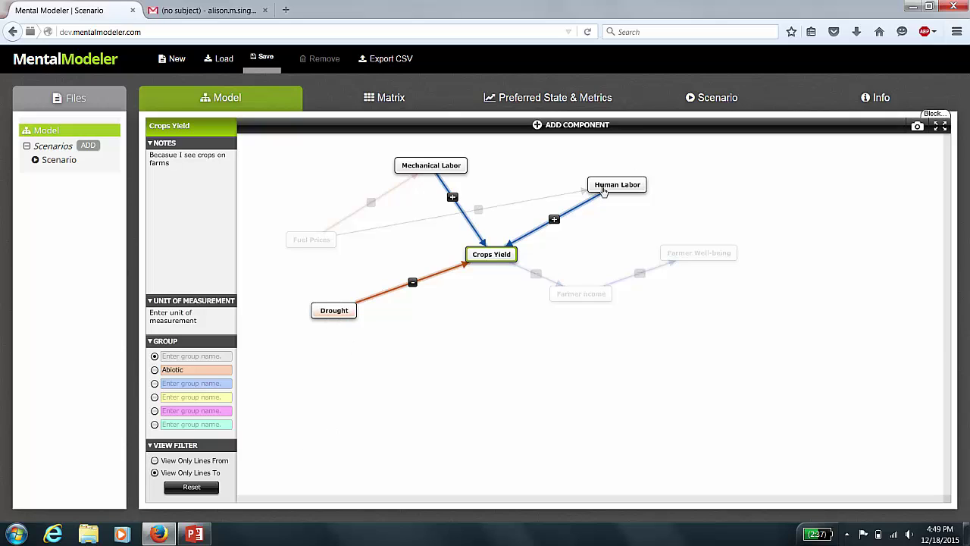
click(159, 460)
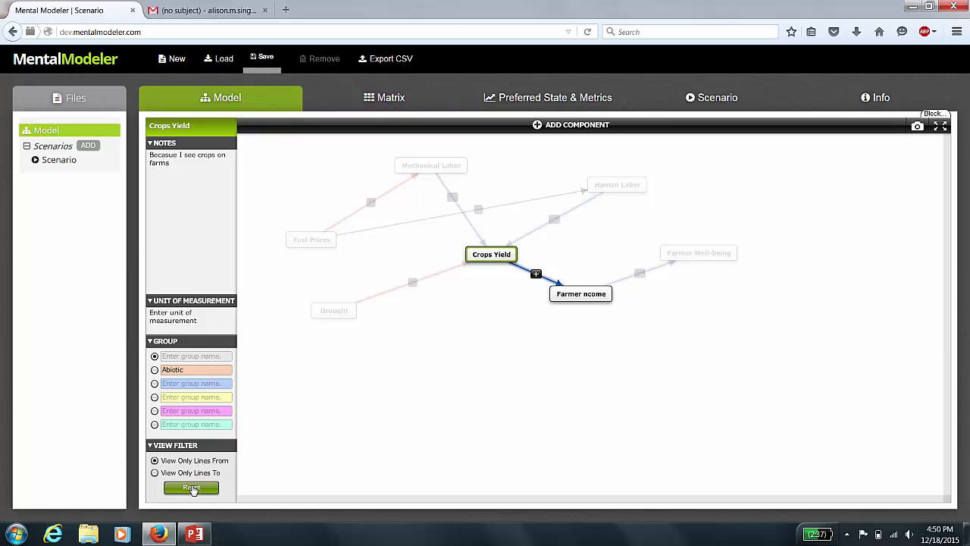
click(191, 487)
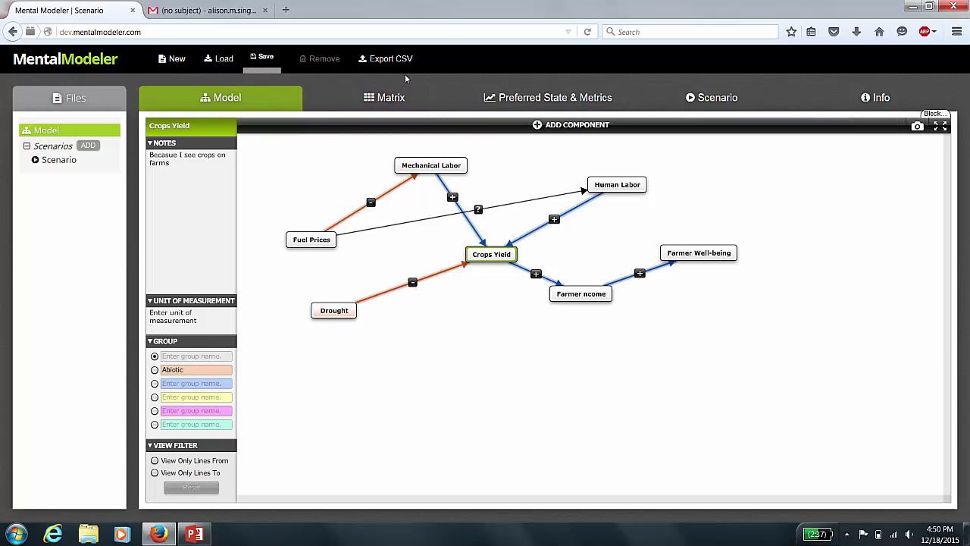
Show the weight matrix grid, including Drought to Crops Yield at -0.58
click(404, 99)
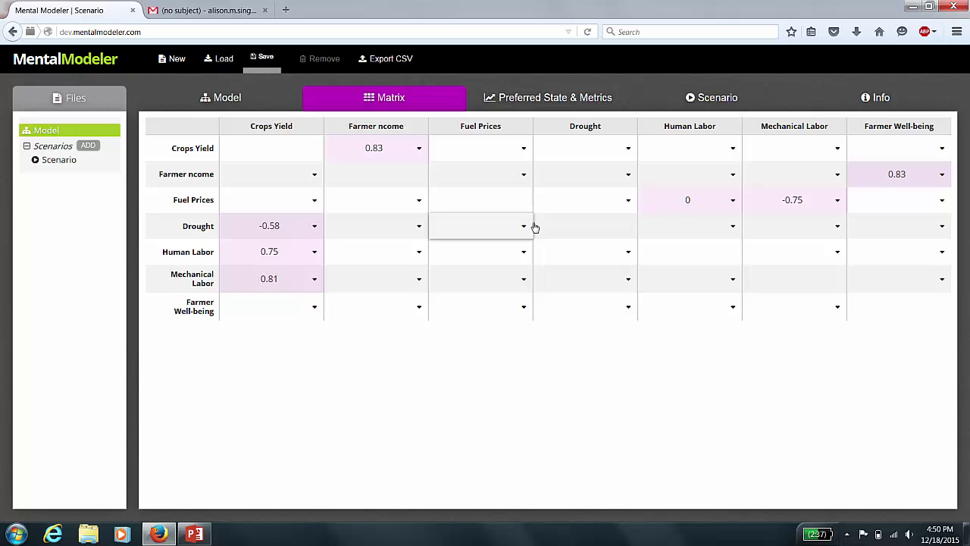
click(227, 105)
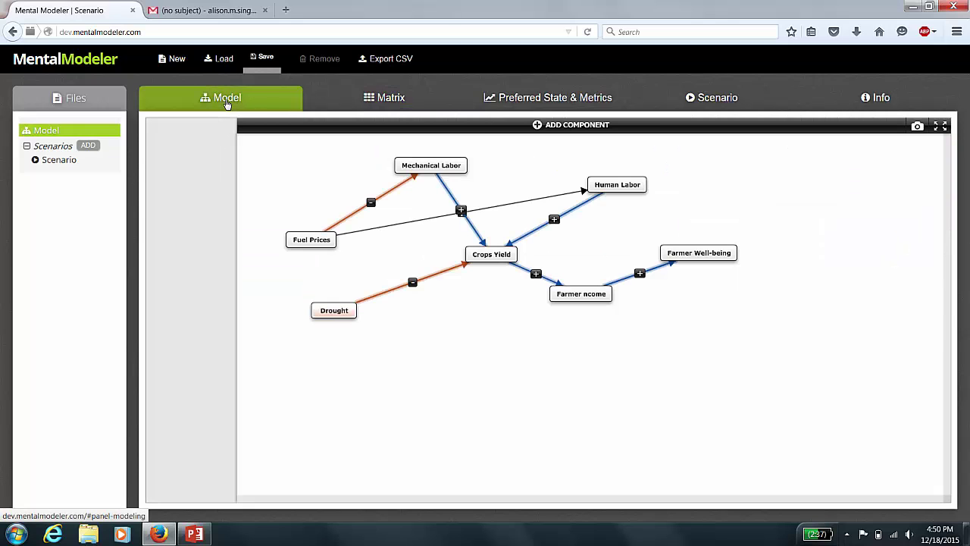
click(400, 97)
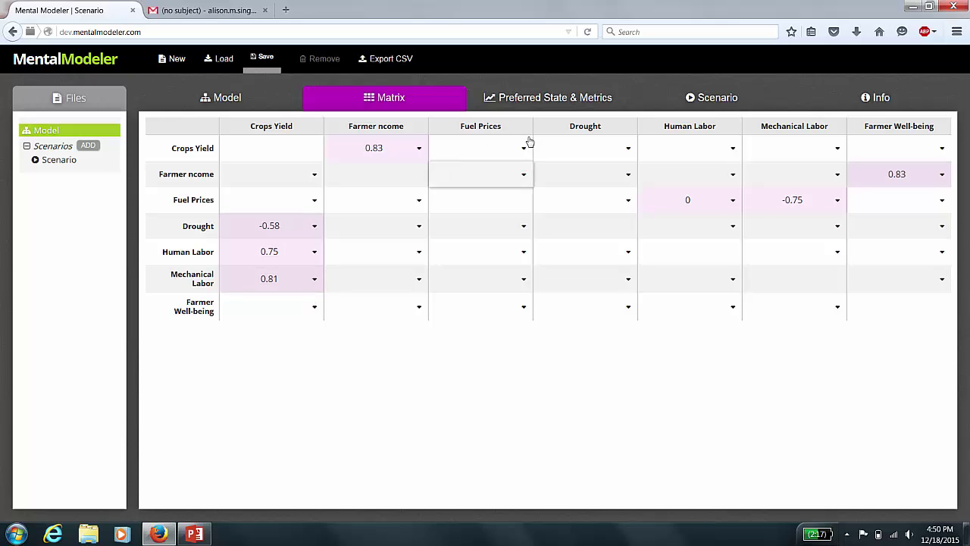
Display metrics: 7 components, 7 connections, density 0.1666666667, and each component's centrality
click(527, 101)
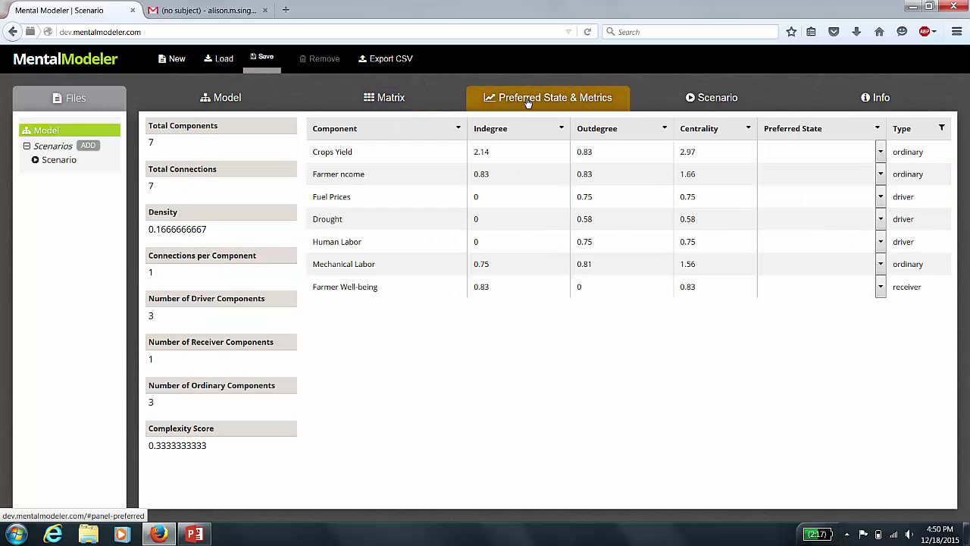
click(189, 105)
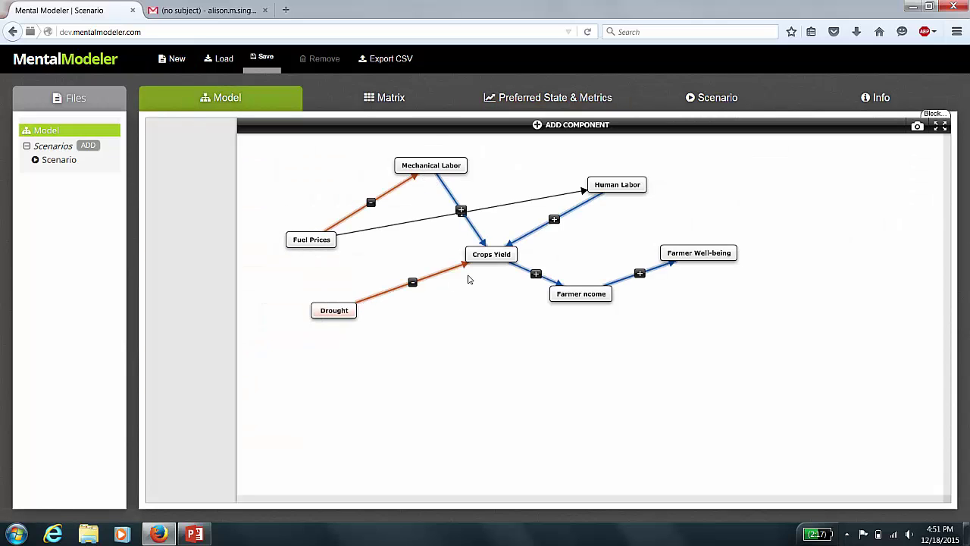
click(438, 97)
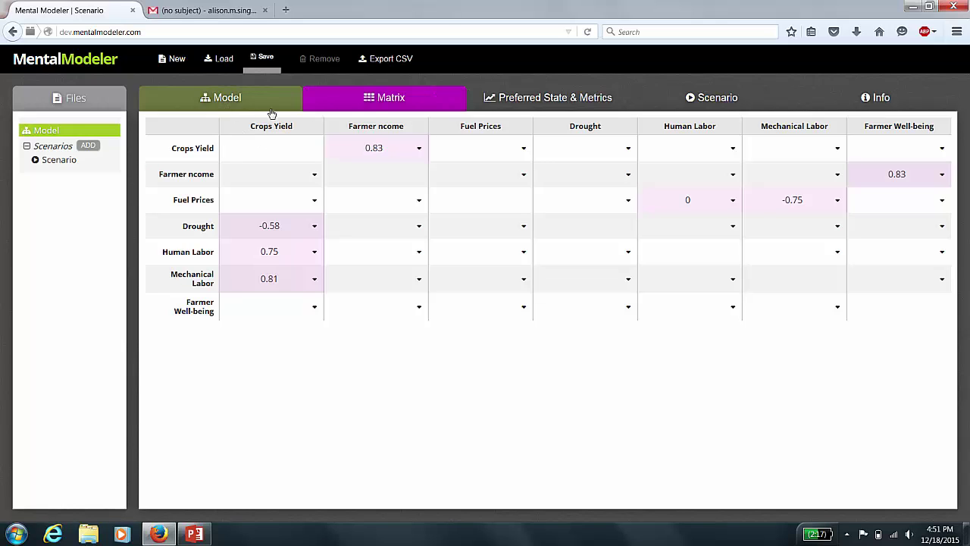
right_click(534, 111)
key(Escape)
click(534, 106)
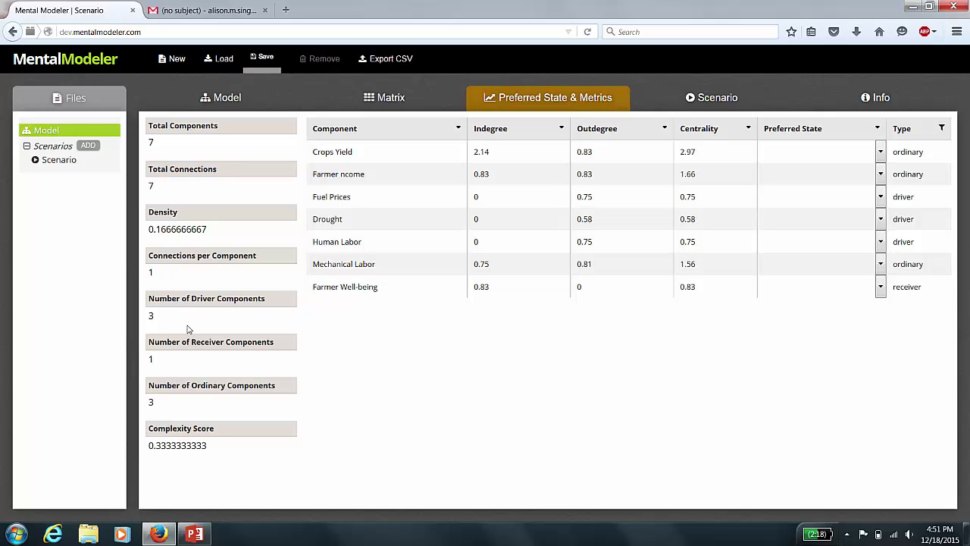
click(190, 102)
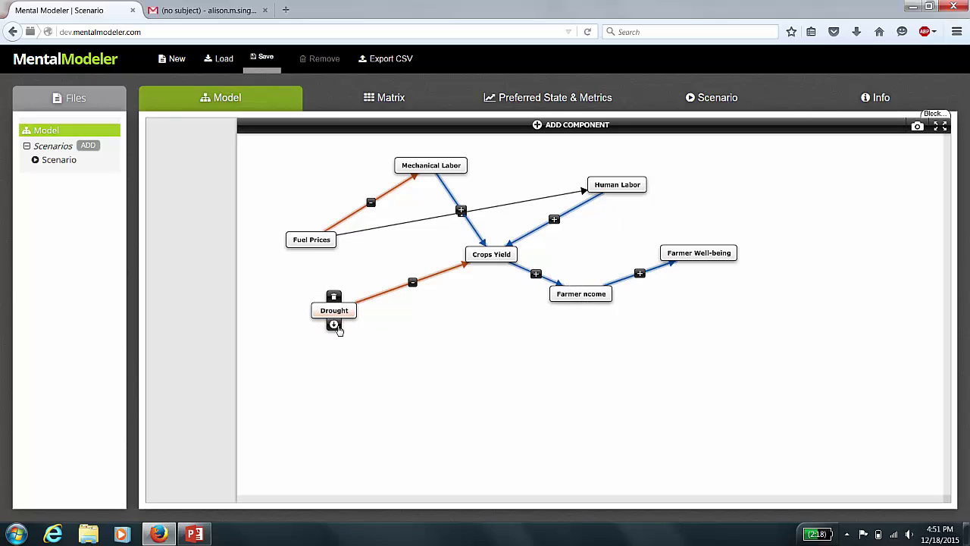
mouse_move(332, 319)
click(610, 109)
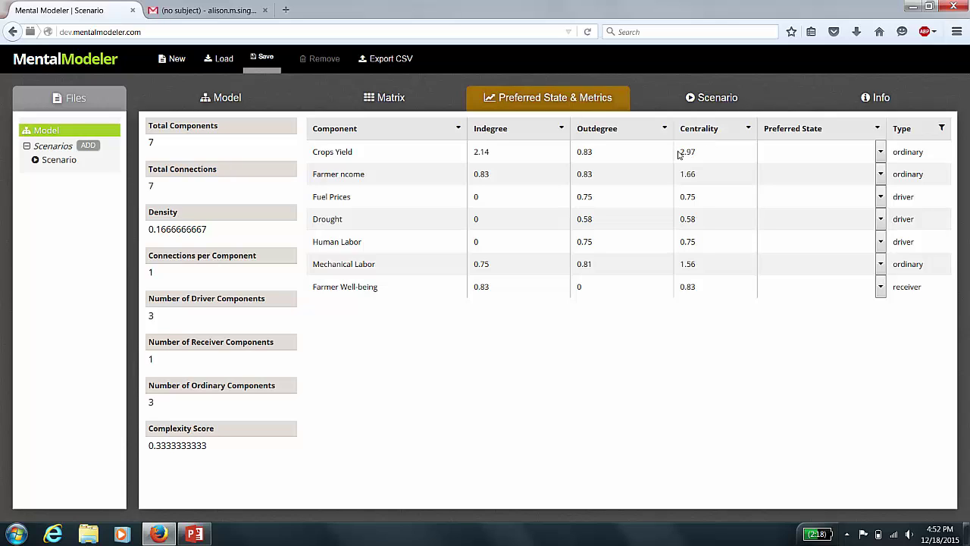
Check the Human Labor link weight, then sort the metrics table by centrality, highest first
click(229, 101)
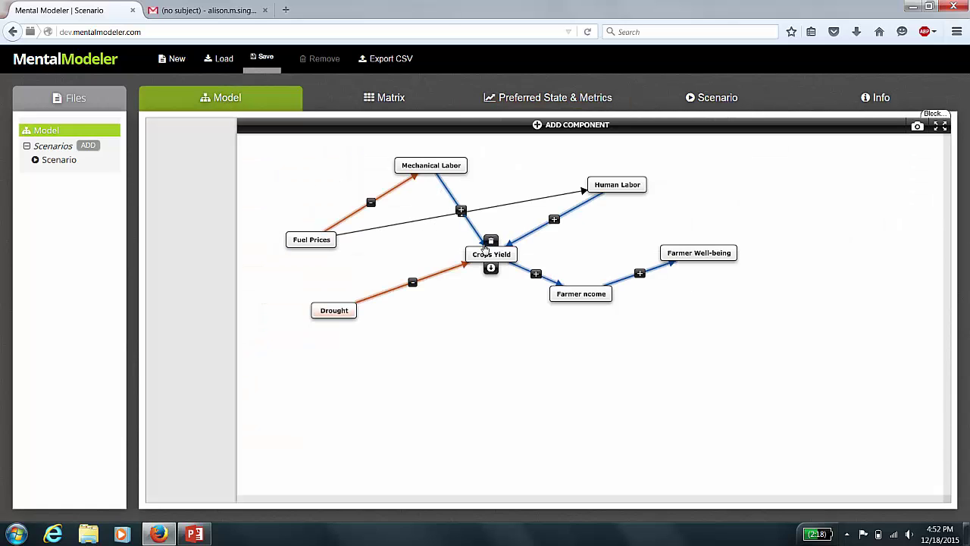
click(554, 219)
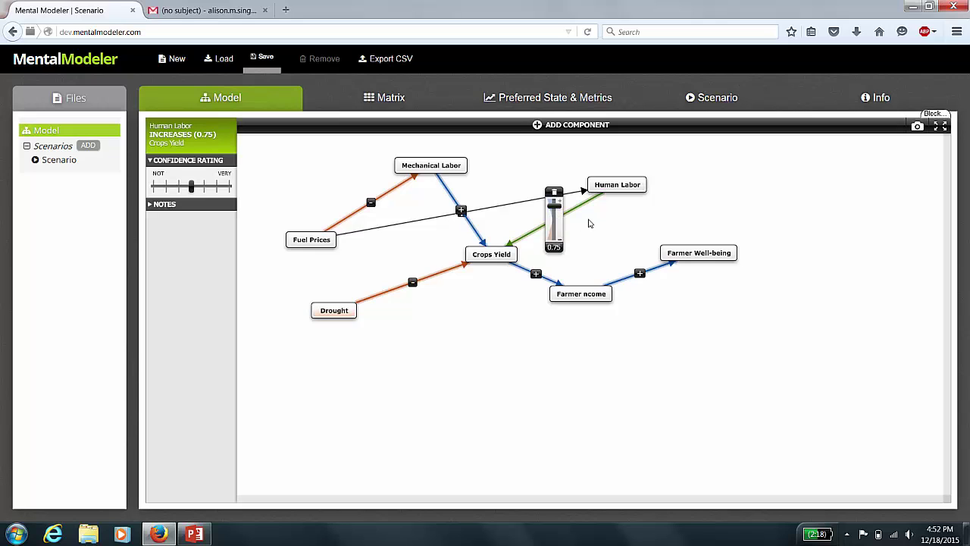
click(574, 101)
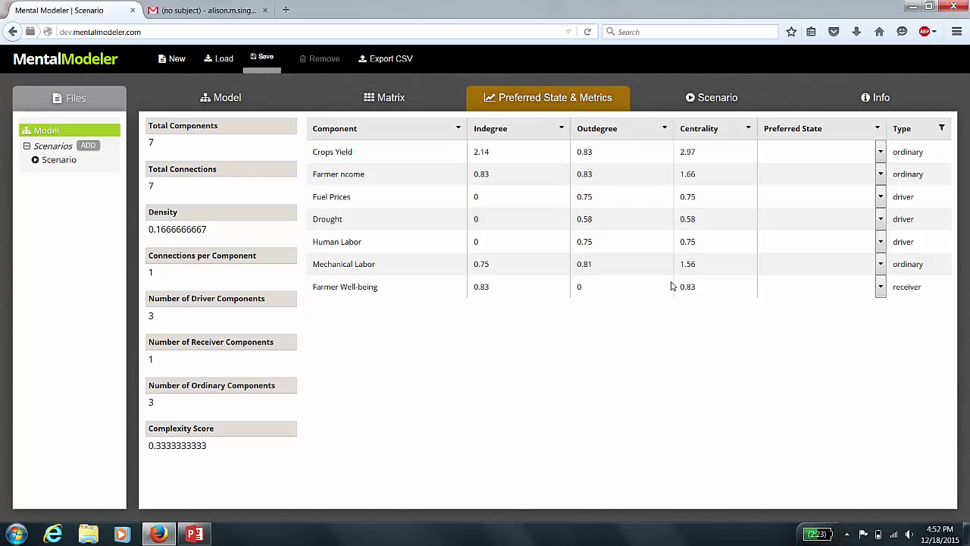
click(727, 133)
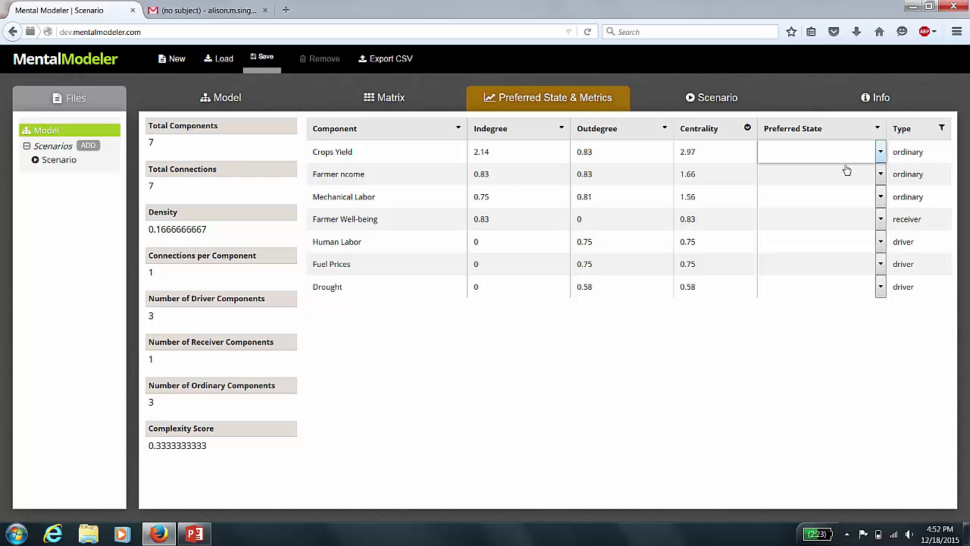
Review Crops Yield's preferred-state options, then bring up the empty Scenario view
click(881, 154)
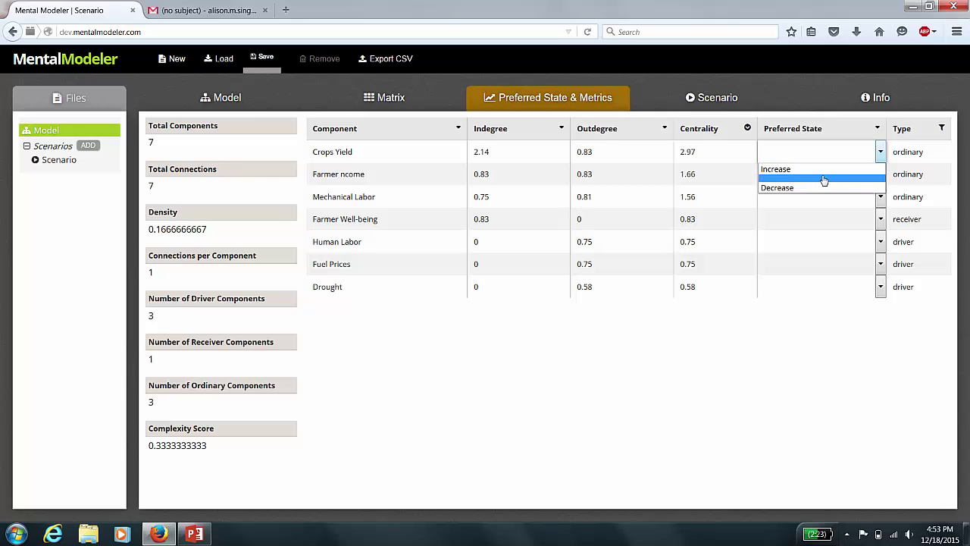
click(724, 97)
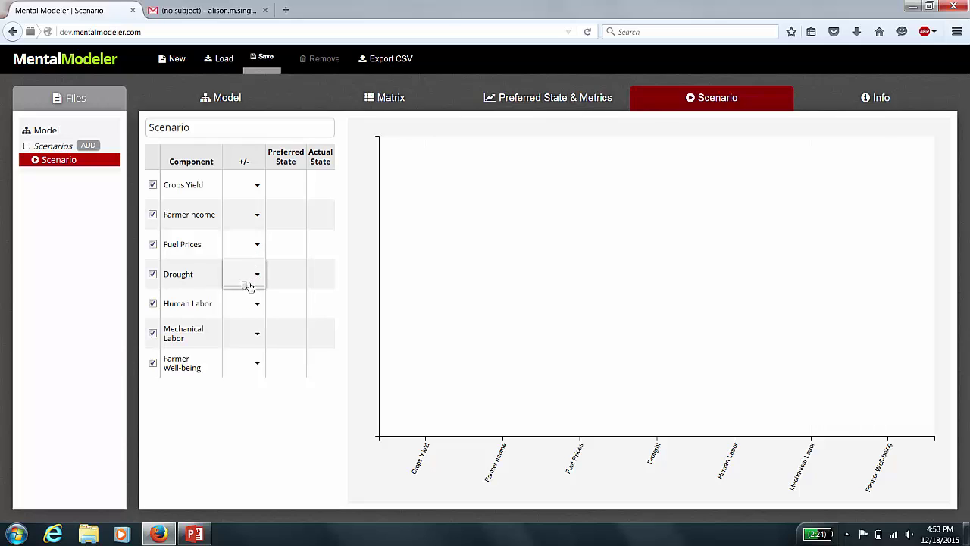
Set Drought to 1 and Fuel Prices to 0.88, charting Crops Yield at -0.08
drag(245, 283, 264, 288)
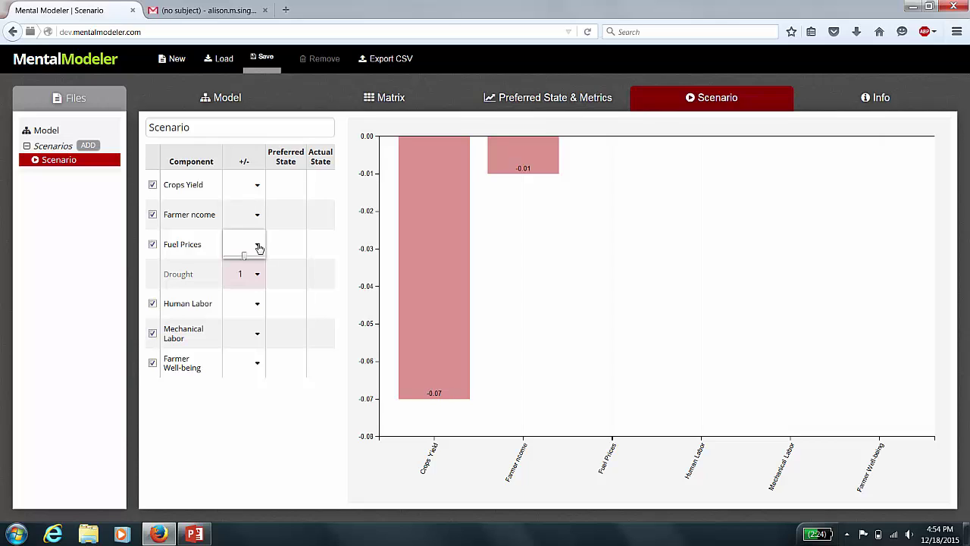
click(250, 260)
drag(250, 260, 260, 260)
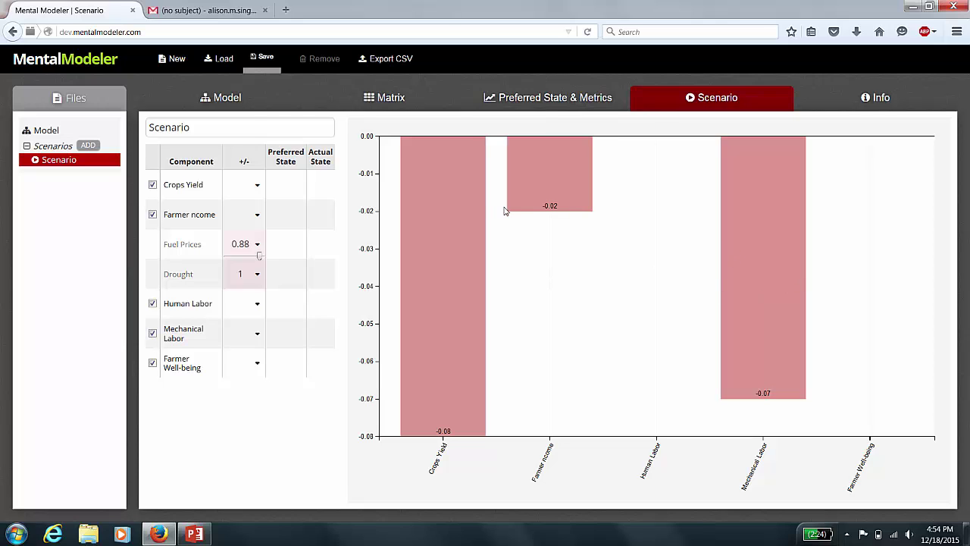
click(251, 105)
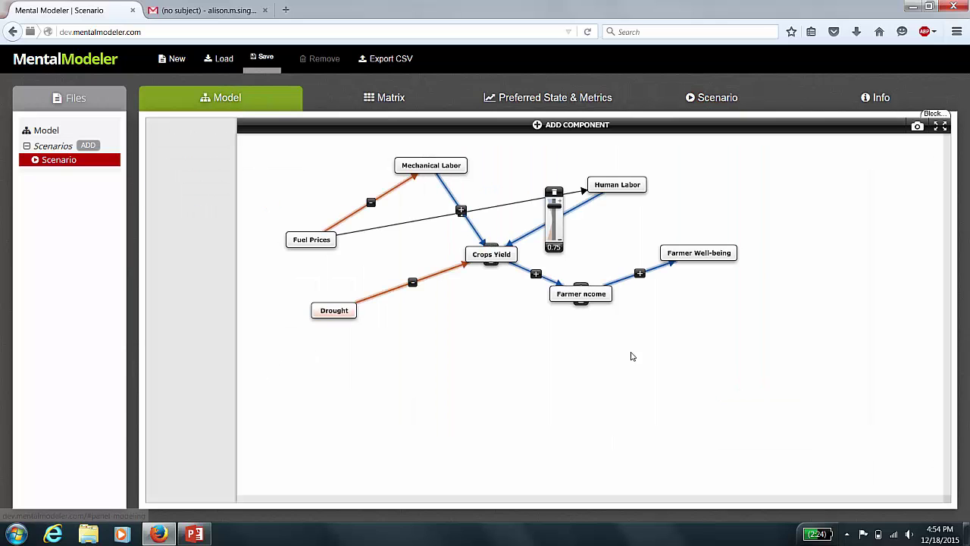
mouse_move(589, 299)
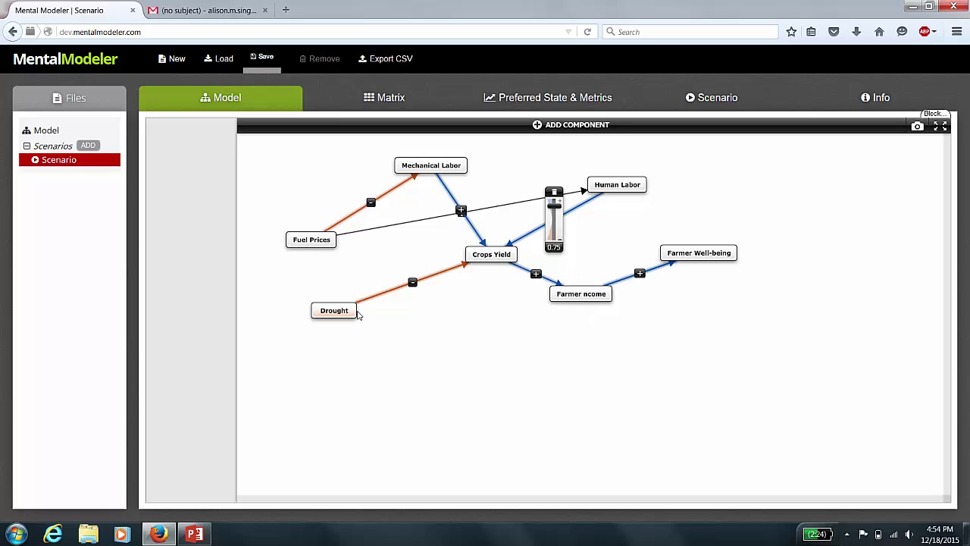
mouse_move(688, 262)
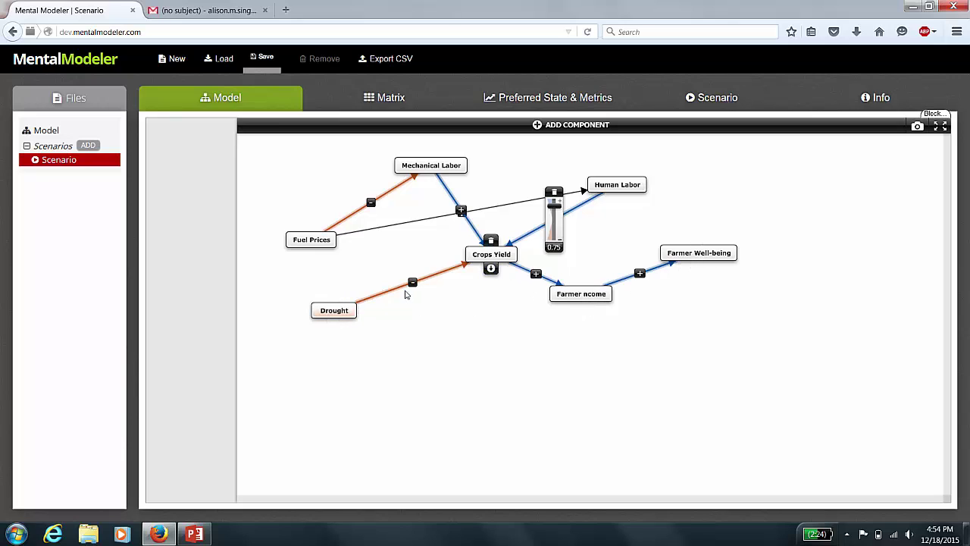
mouse_move(725, 252)
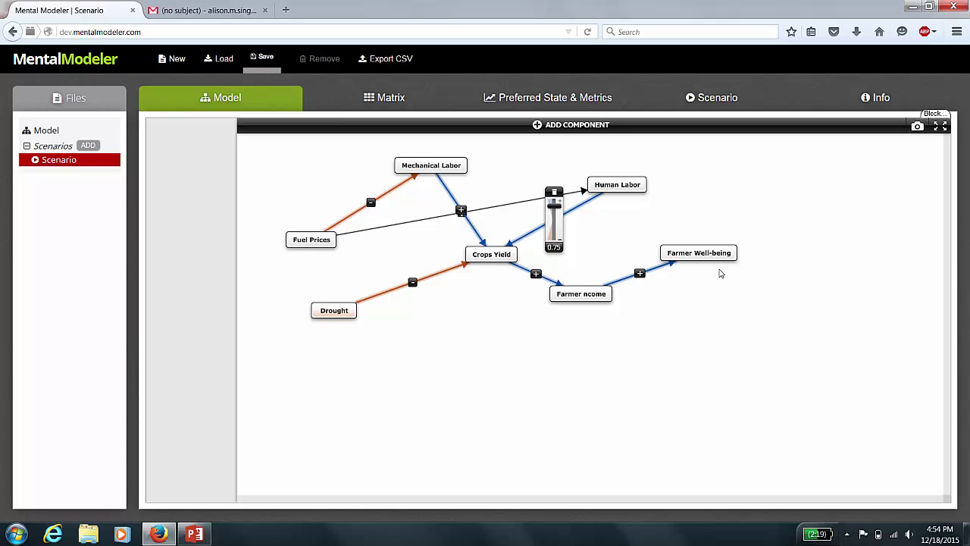
click(722, 97)
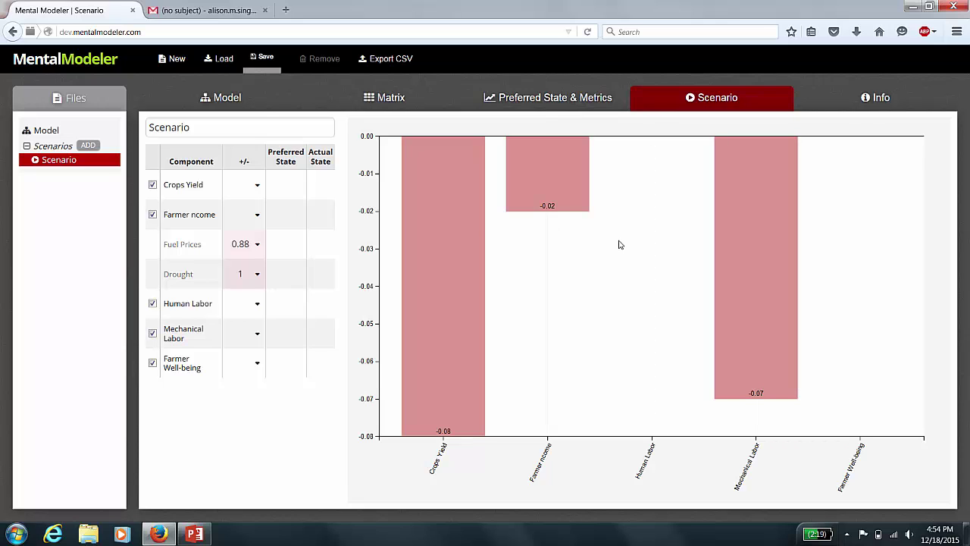
click(235, 98)
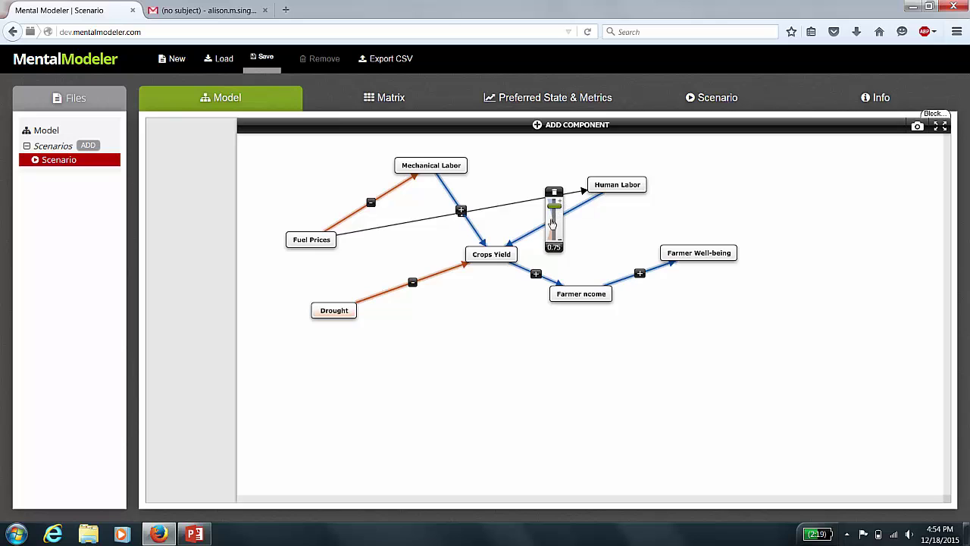
click(702, 107)
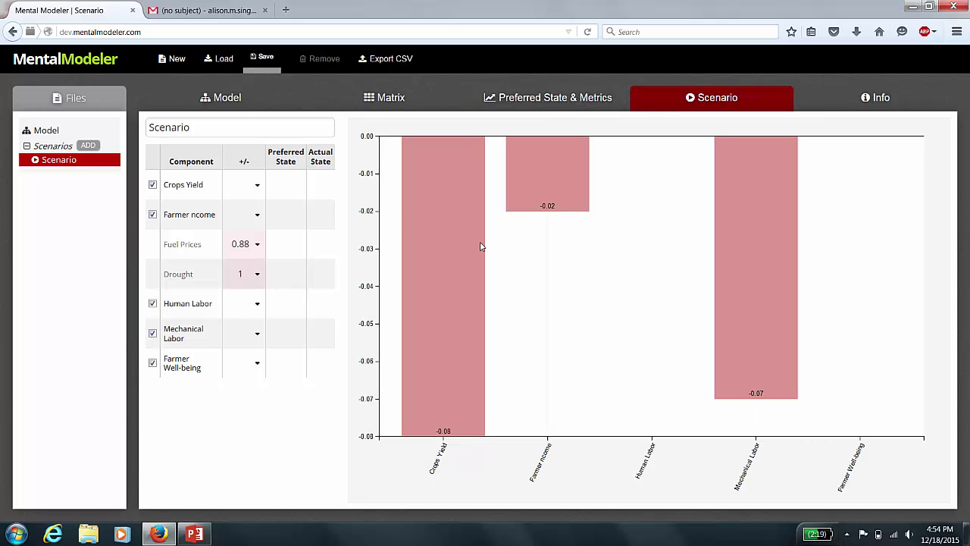
click(240, 98)
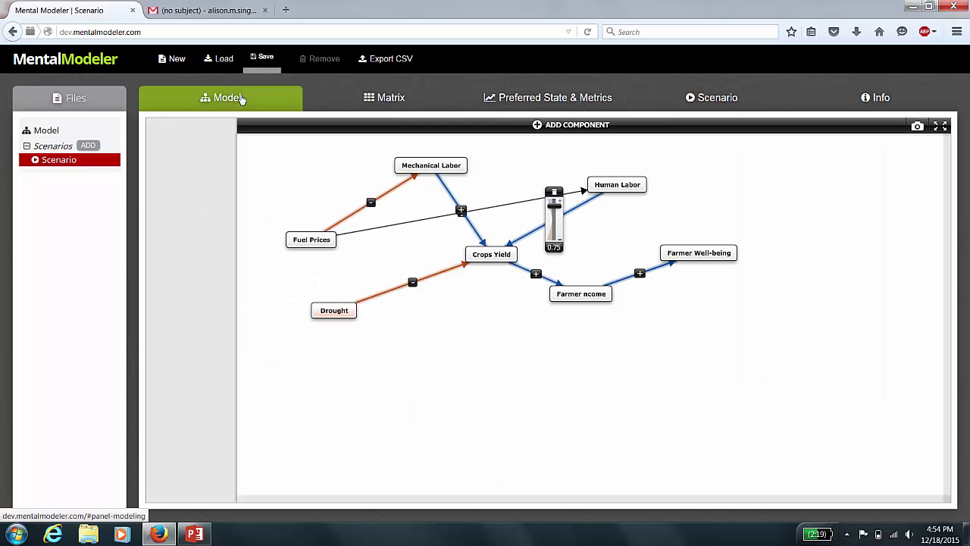
click(401, 104)
Save the model to the Desktop as the 'Farm Dynammics' .mmp file, replacing project.mmp
click(230, 106)
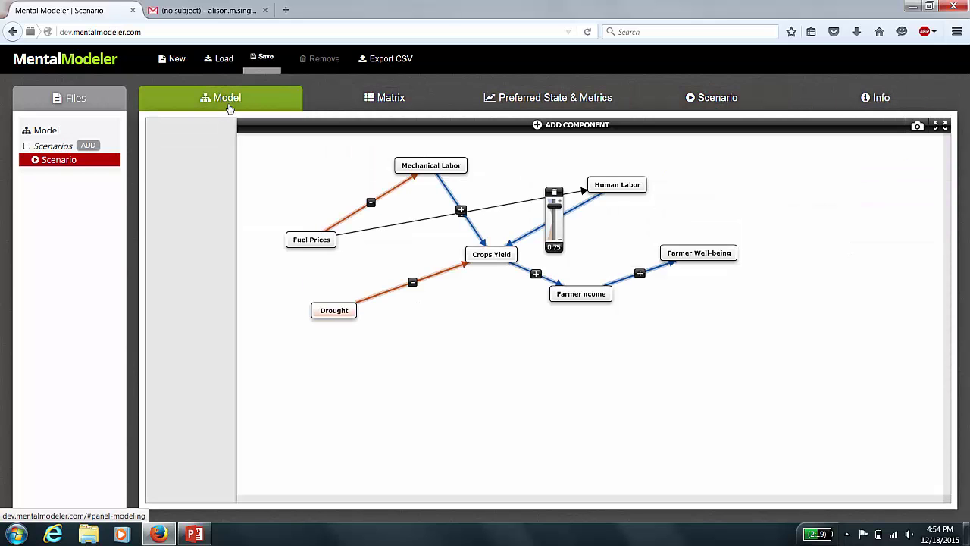
click(272, 64)
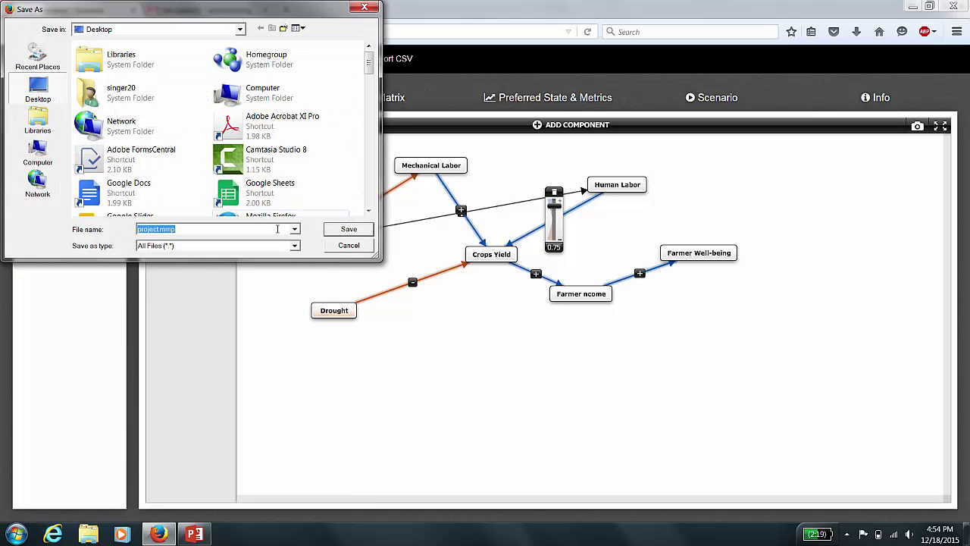
click(214, 231)
key(BackSpace)
key(BackSpace)
key(BackSpace)
key(BackSpace)
key(BackSpace)
key(BackSpace)
key(BackSpace)
key(BackSpace)
key(BackSpace)
key(BackSpace)
key(BackSpace)
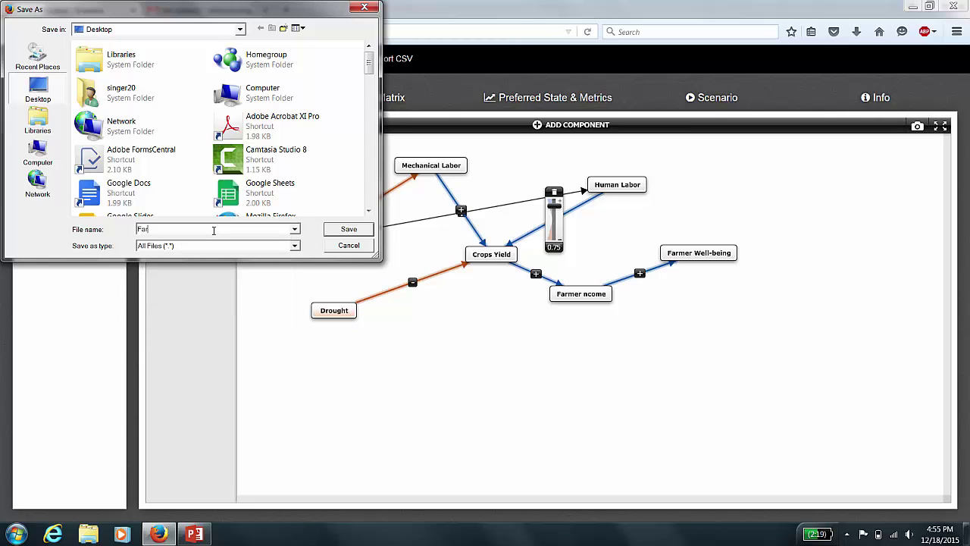
text(Farm Dynammics Ncome)
click(331, 231)
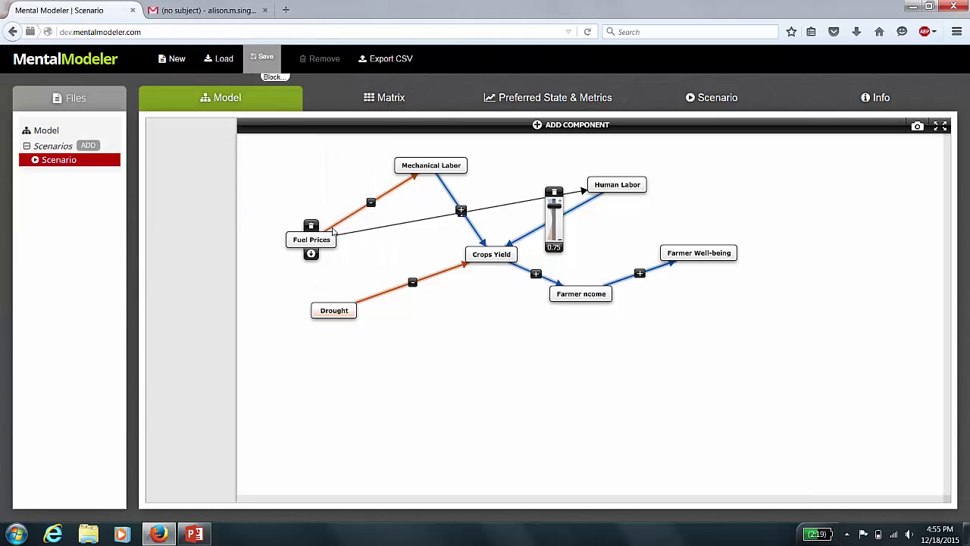
In a new tab at dev.mentalmodeler.com, load Farm Dynammics Ncome.mmp from the Desktop
key(ctrl+t)
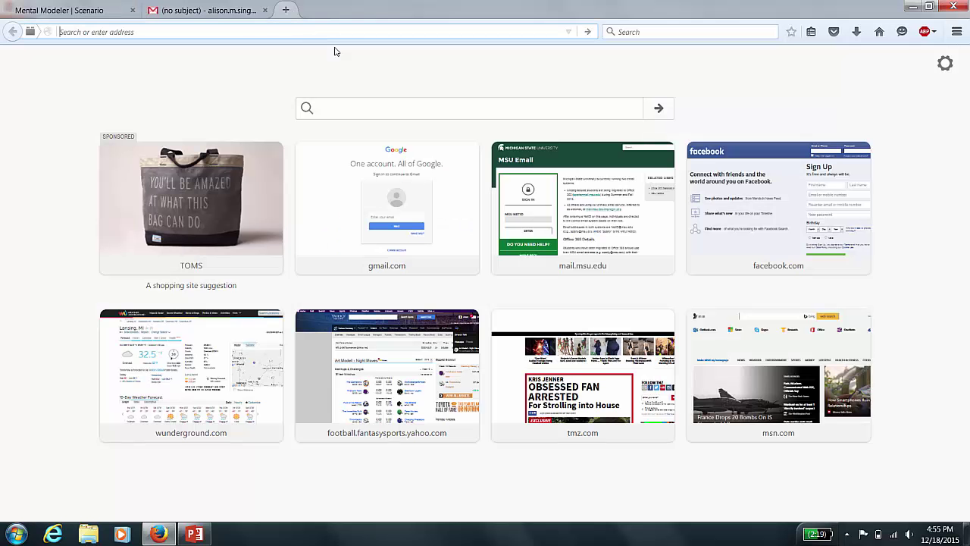
text(dev)
key(Return)
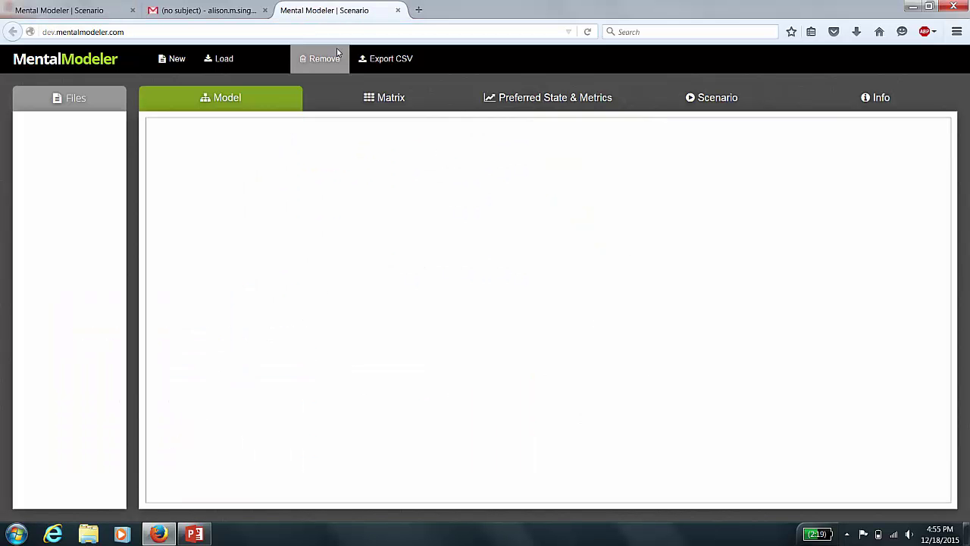
click(223, 60)
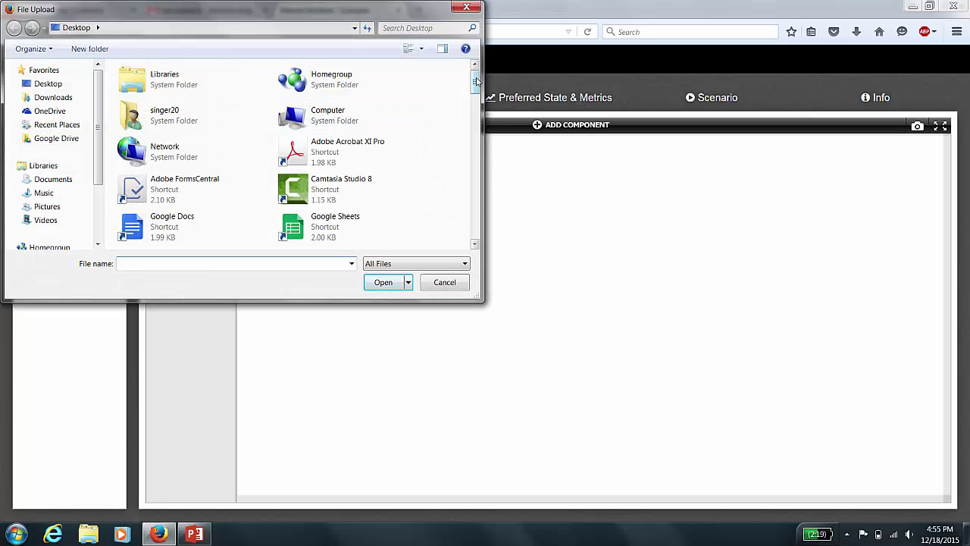
drag(475, 82, 468, 148)
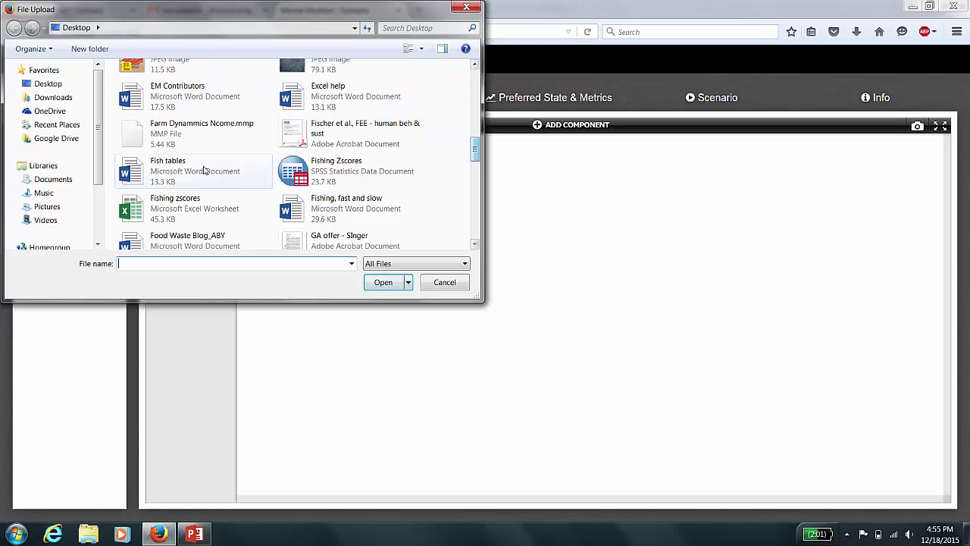
click(177, 146)
double_click(178, 146)
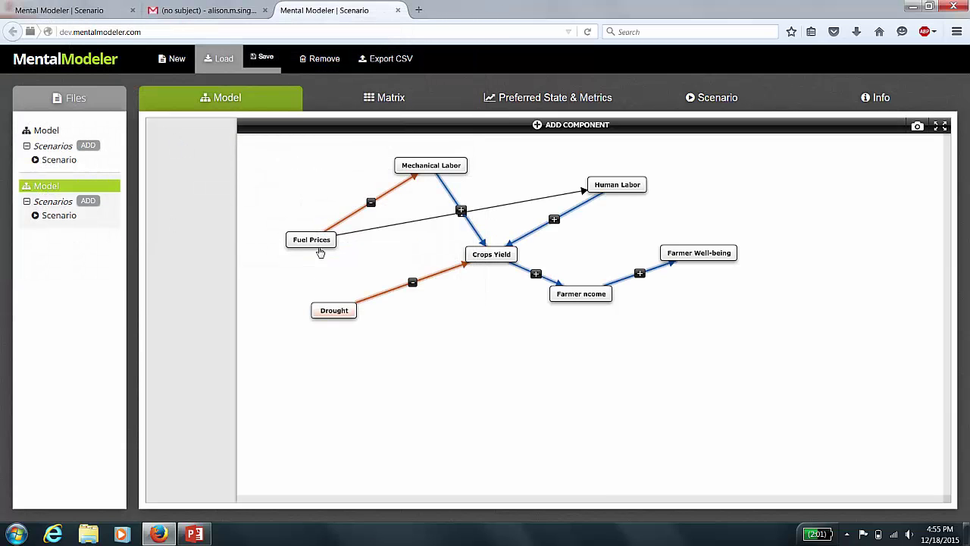
Recheck the reloaded metrics and scenario, confirming Drought at 1 and Fuel Prices at 0.88
click(570, 105)
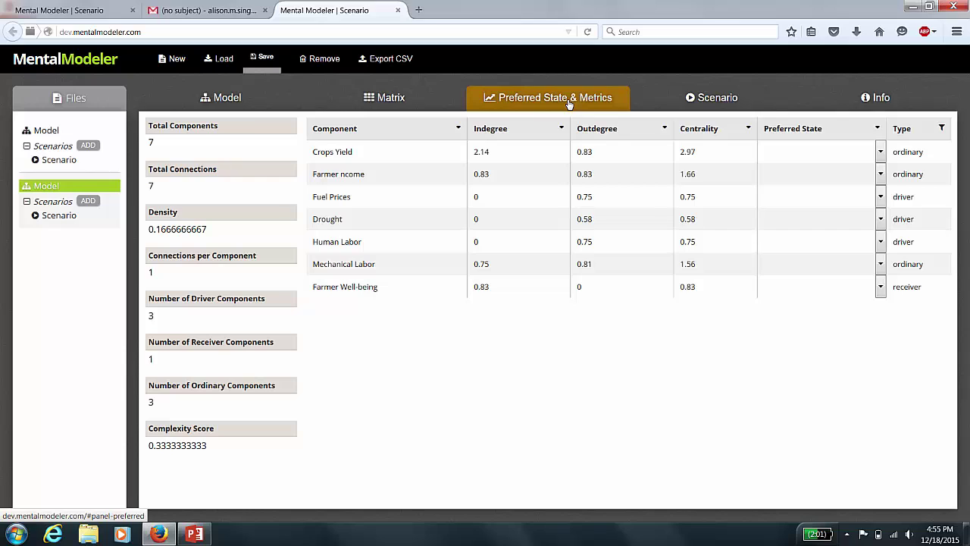
click(707, 104)
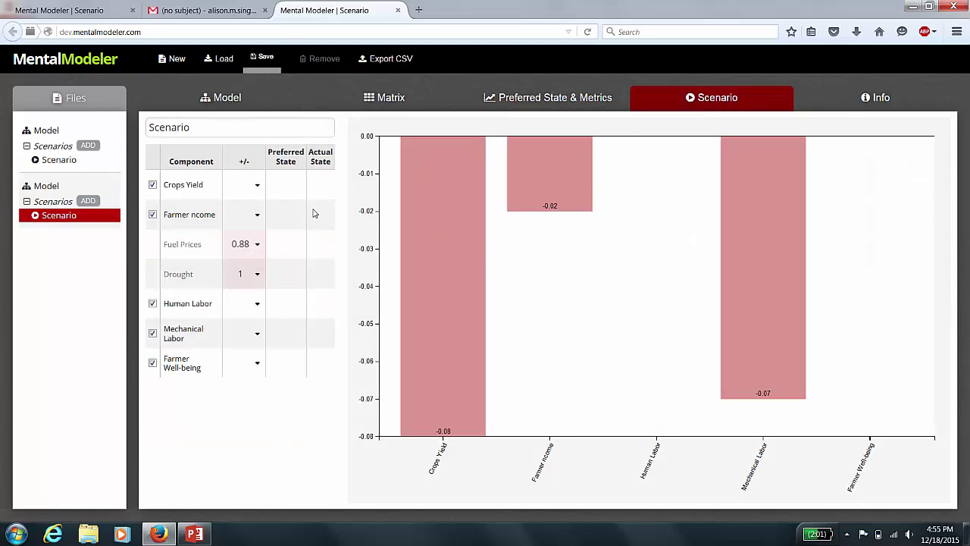
click(211, 132)
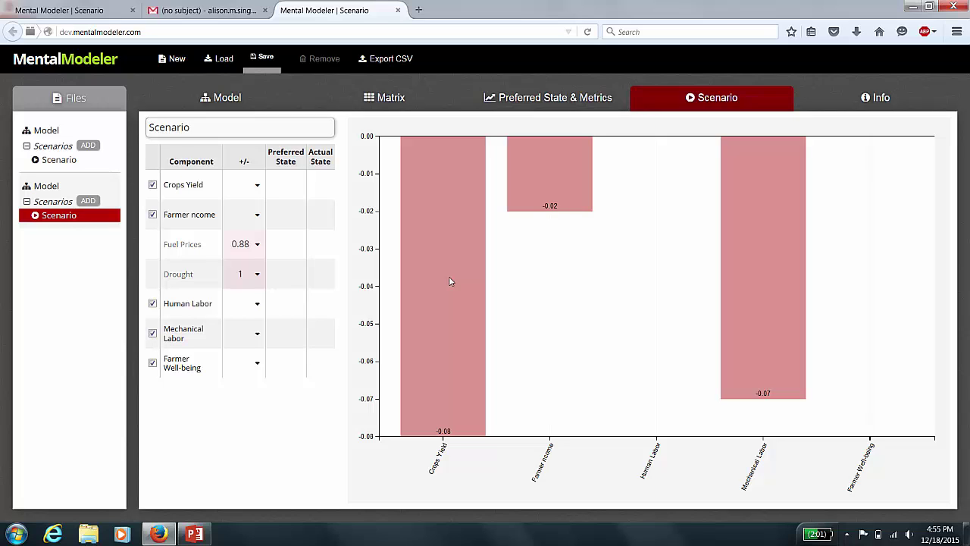
Dismiss the directory error message and close Firefox, returning to PowerPoint
key(ctrl+super+f)
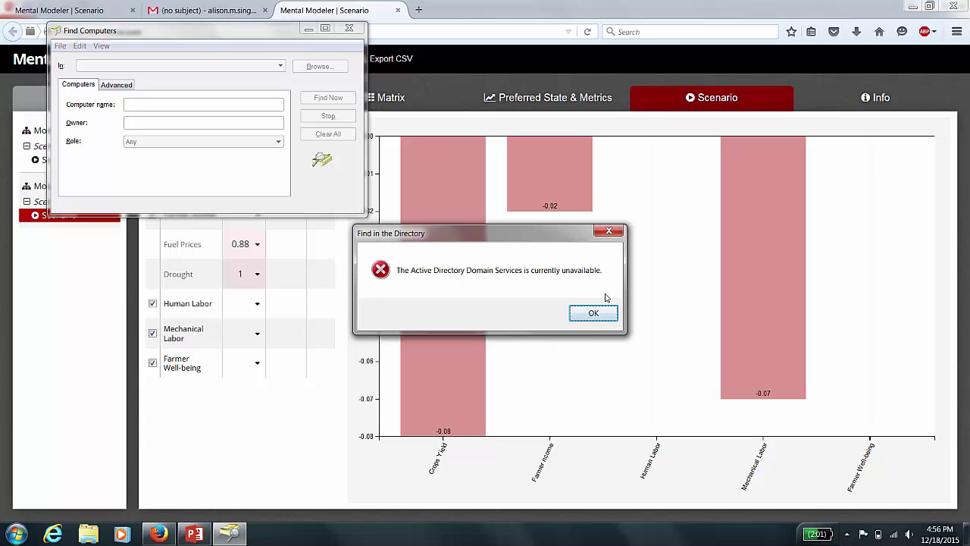
click(593, 313)
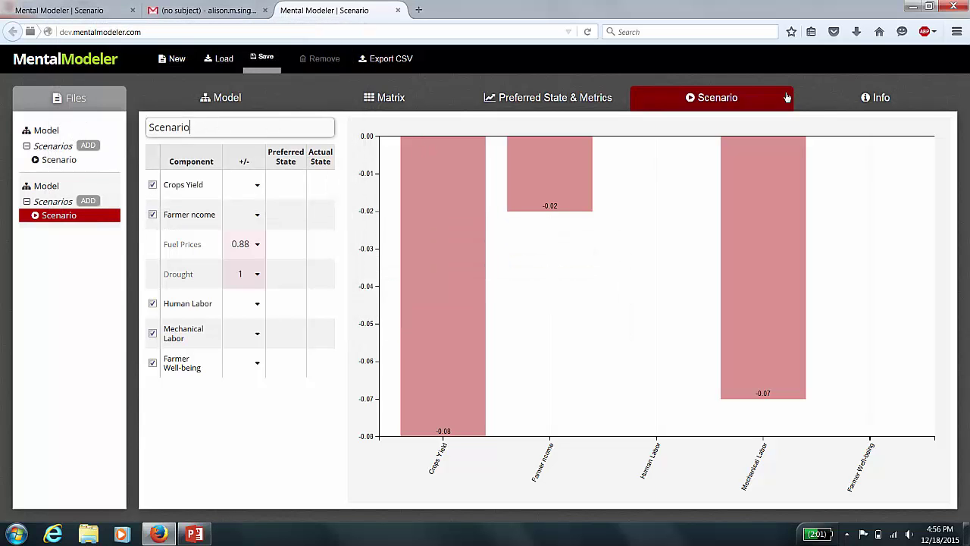
click(966, 6)
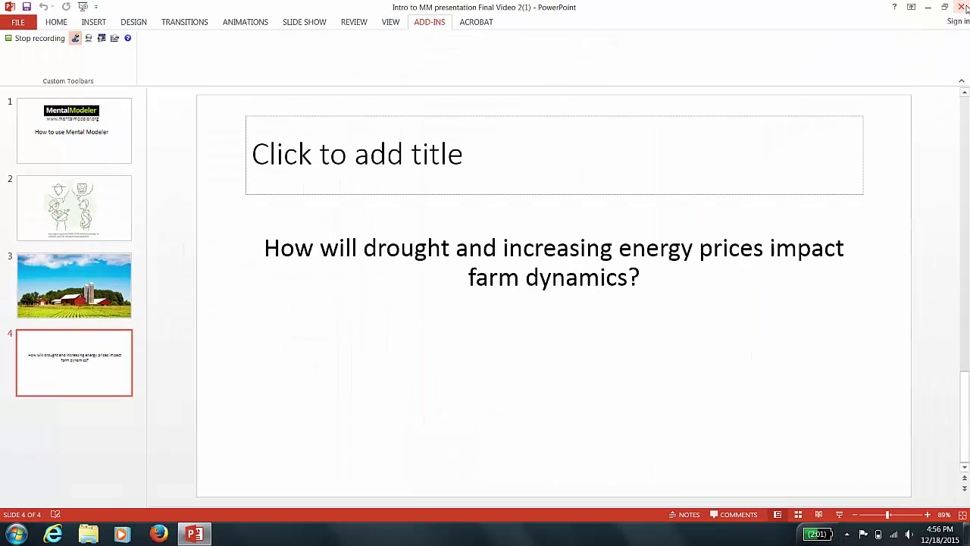